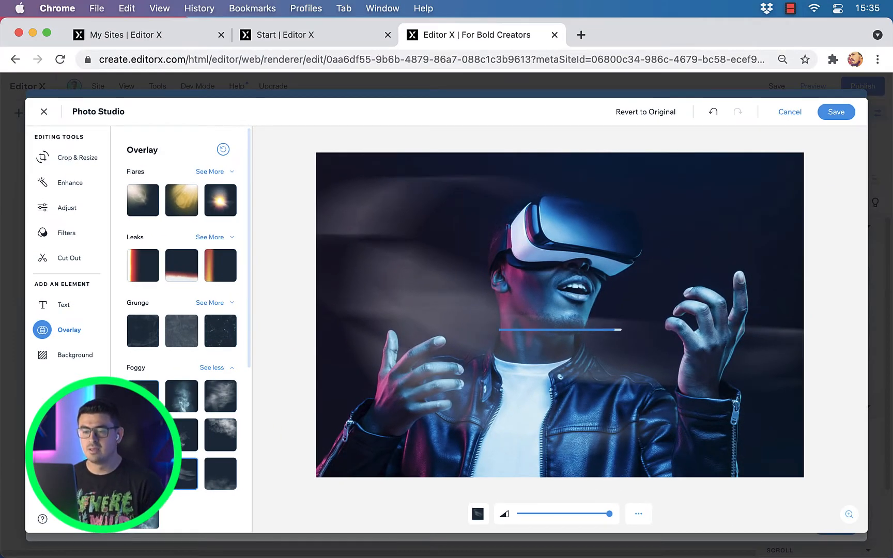
# Save the foggy overlay edit on the VR headset photo and place the edited image in the page section
pyautogui.click(836, 112)
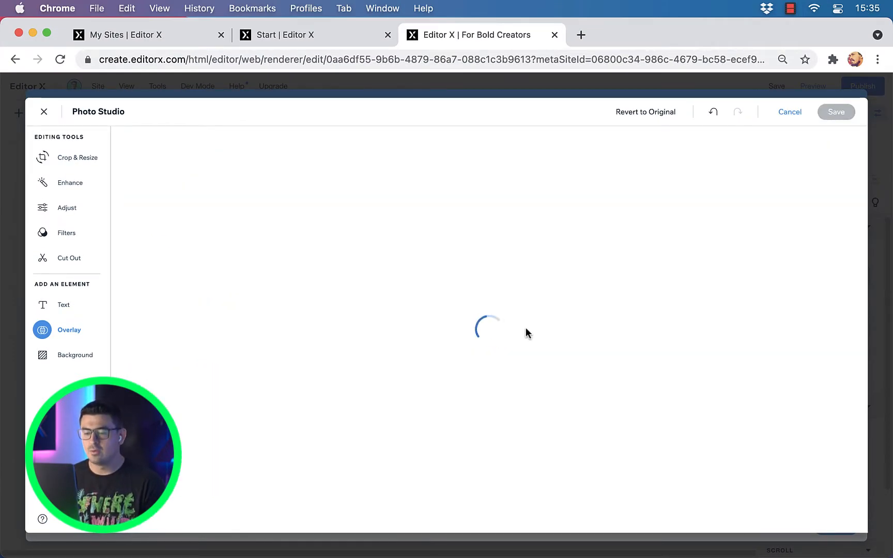
pyautogui.click(775, 393)
pyautogui.click(787, 461)
pyautogui.scroll(-5, 785, 429)
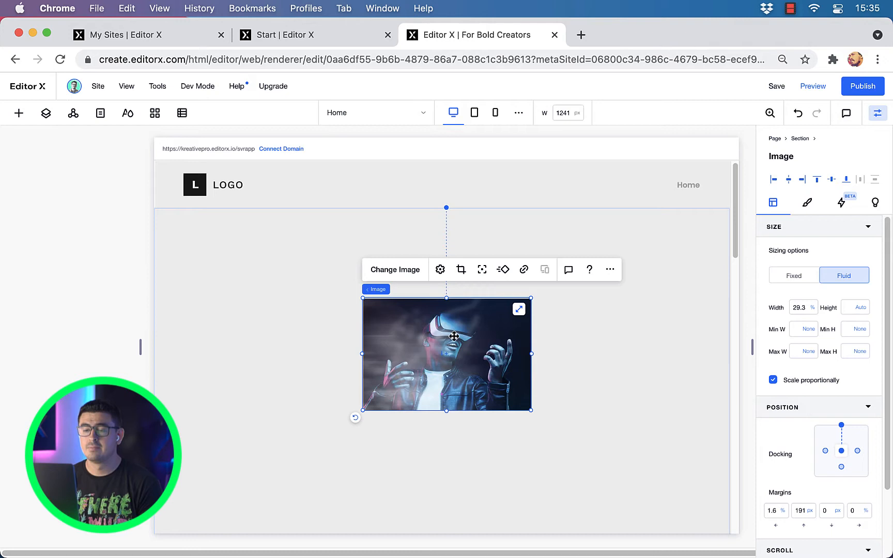
# Try stretching the VR headset image across the whole section
pyautogui.click(519, 310)
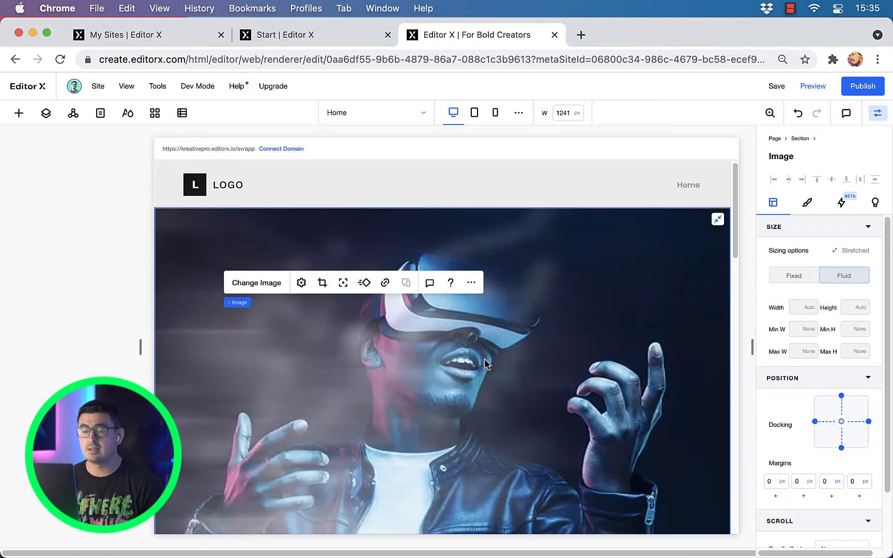
pyautogui.rightClick(442, 362)
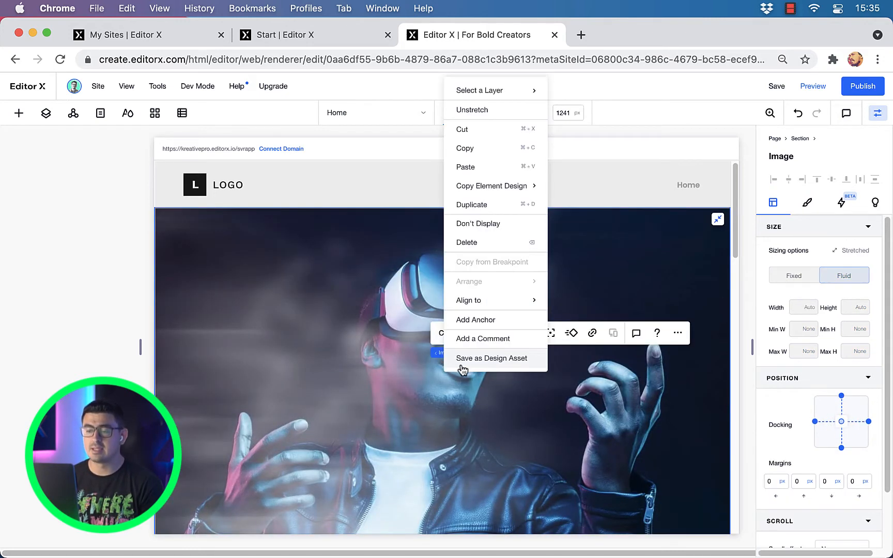
pyautogui.click(416, 385)
pyautogui.click(718, 220)
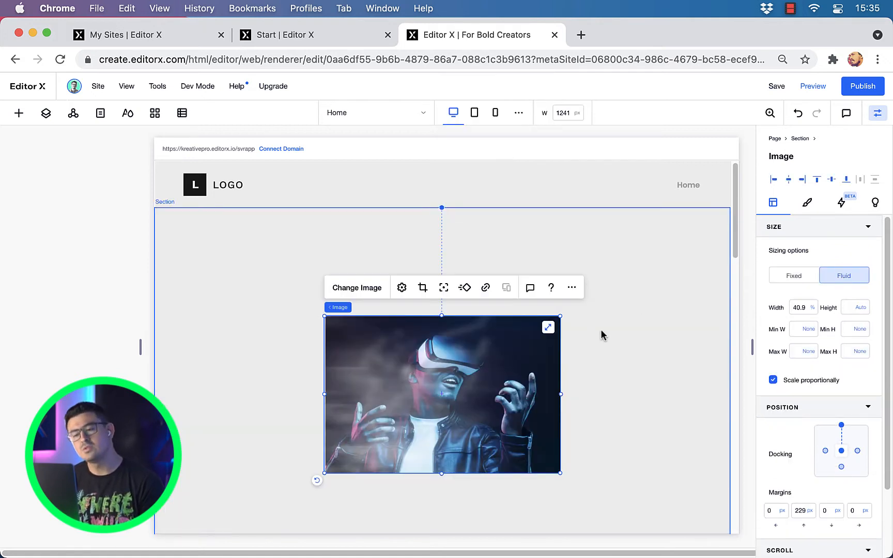
pyautogui.click(604, 397)
pyautogui.scroll(-3, 604, 398)
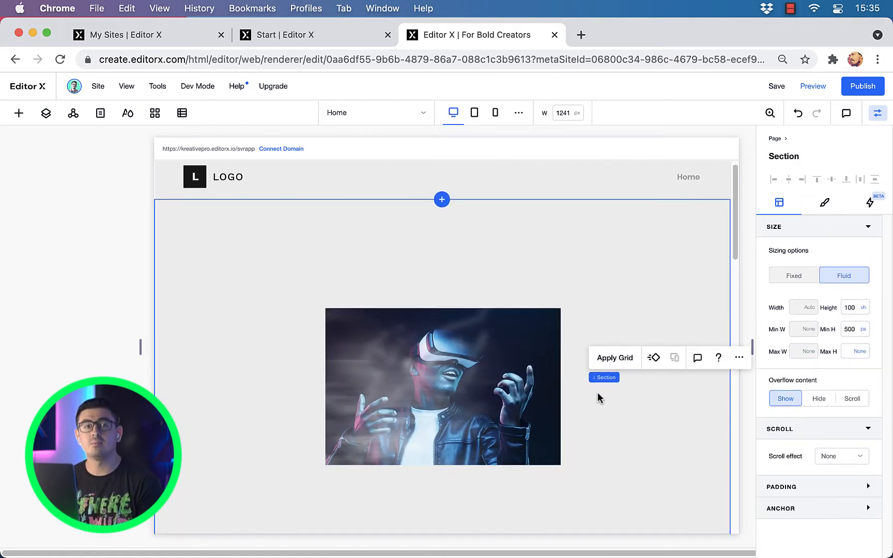
pyautogui.scroll(1, 607, 394)
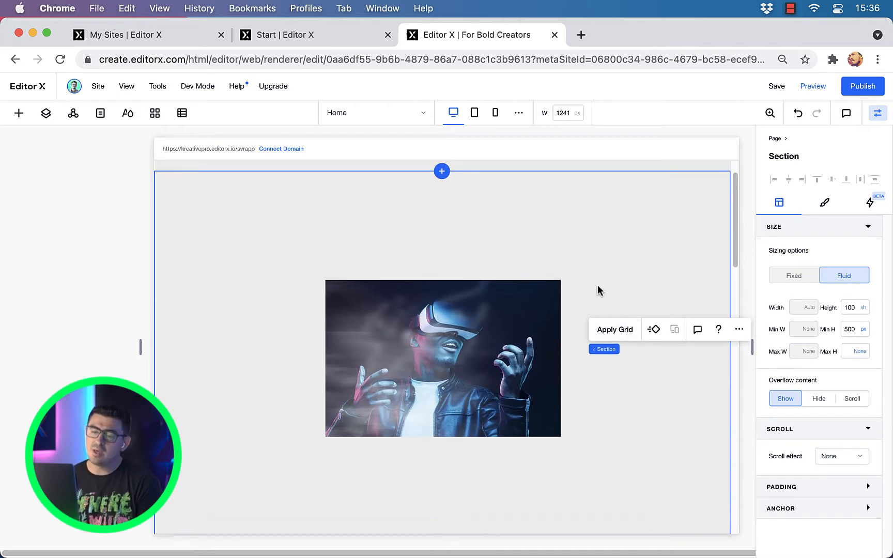
pyautogui.click(591, 276)
pyautogui.click(598, 310)
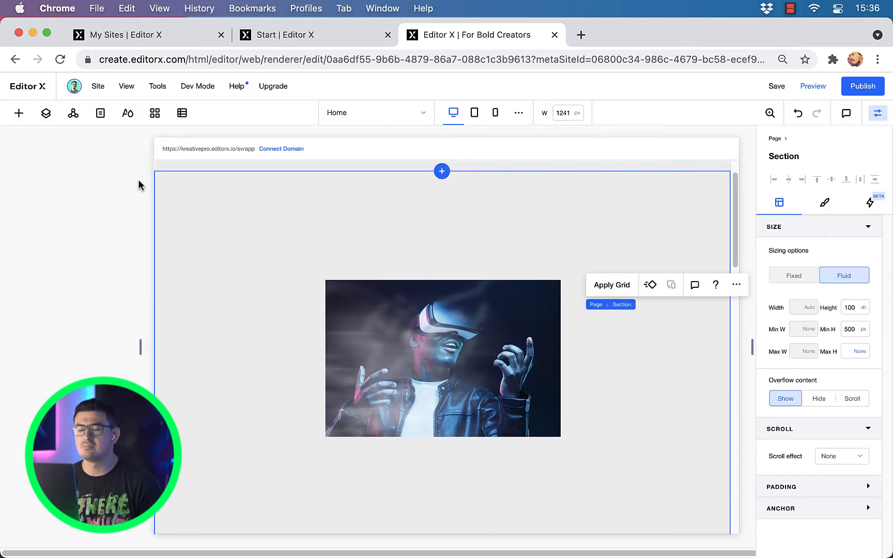
# Add a title reading "VIDEO ON DEMAND NOW ON VR" and place it above the image
pyautogui.click(19, 113)
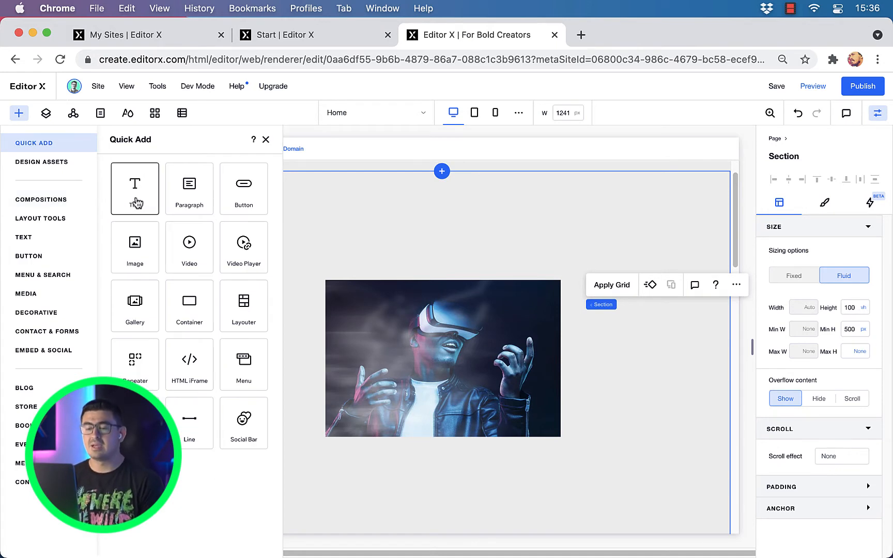
pyautogui.click(135, 202)
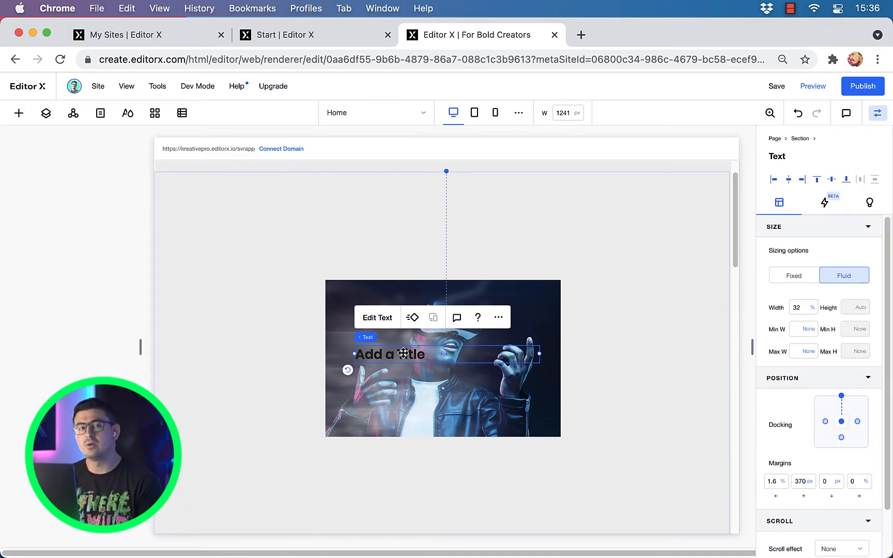
pyautogui.doubleClick(403, 353)
pyautogui.write('V')
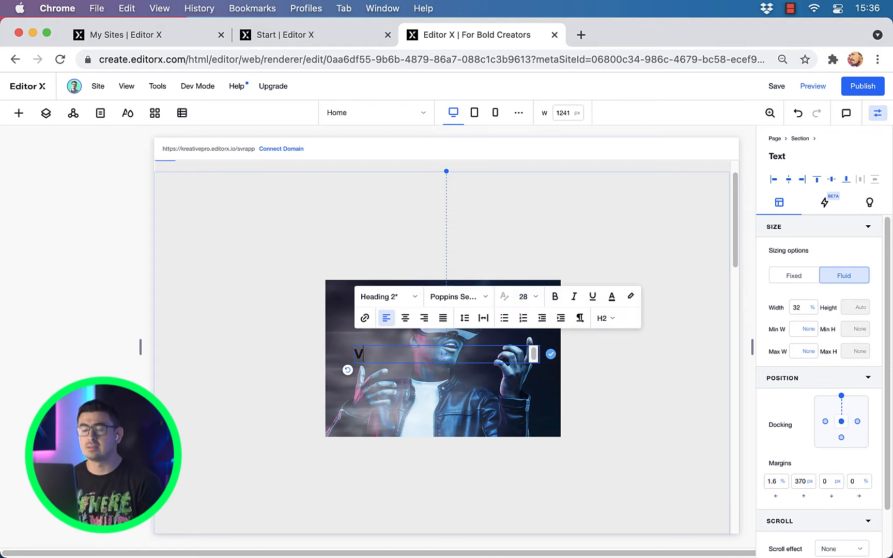
pyautogui.write('IDEO ON DEMAND NOW ON VR')
pyautogui.click(564, 377)
pyautogui.click(452, 359)
pyautogui.moveTo(325, 243); pyautogui.dragTo(328, 243)
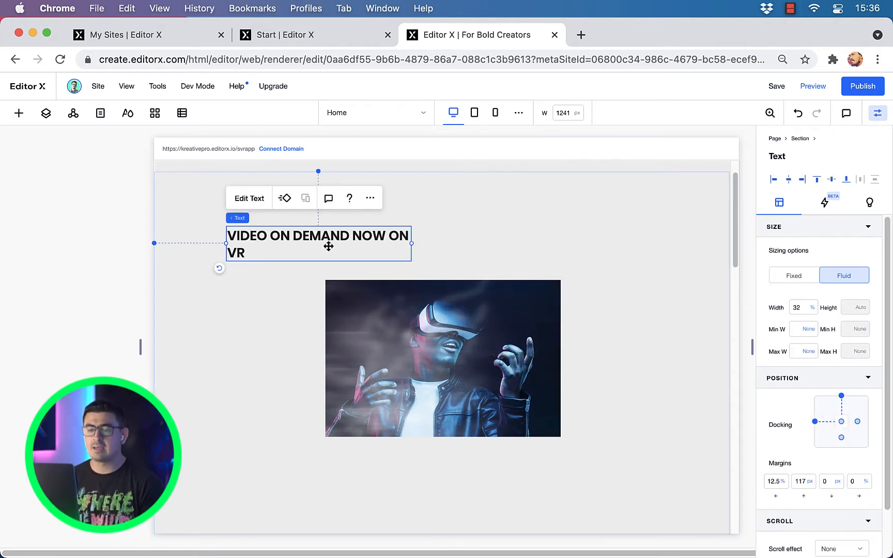
# Apply the Heading 2 text style to the whole title
pyautogui.doubleClick(264, 240)
pyautogui.click(479, 202)
pyautogui.click(474, 217)
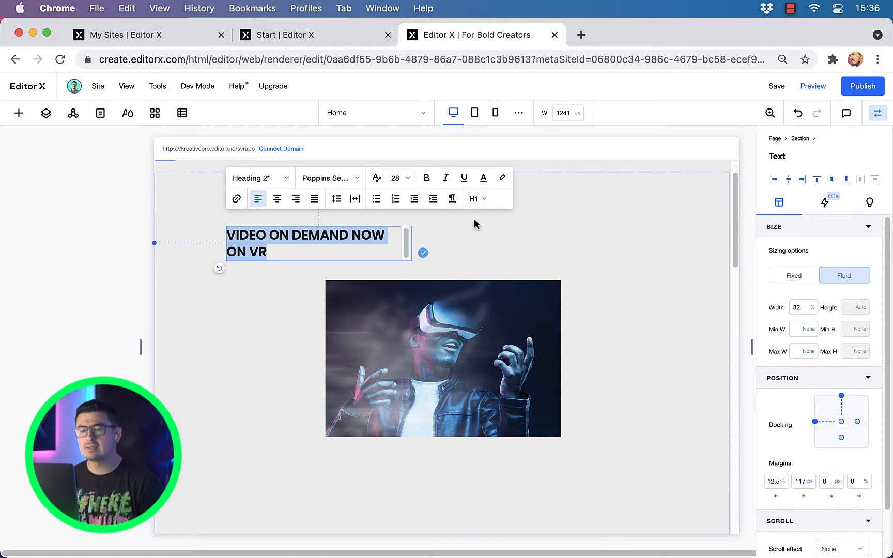
pyautogui.click(286, 181)
pyautogui.click(290, 238)
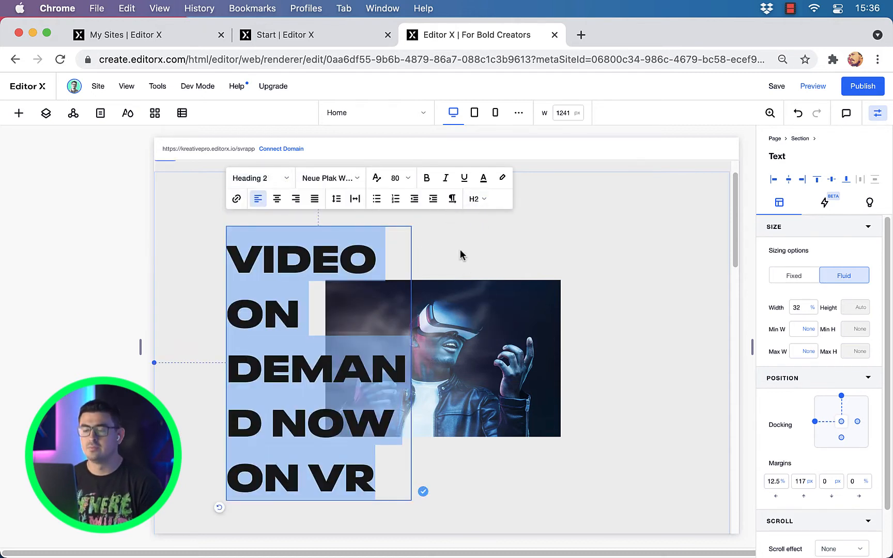
pyautogui.click(459, 249)
pyautogui.click(391, 267)
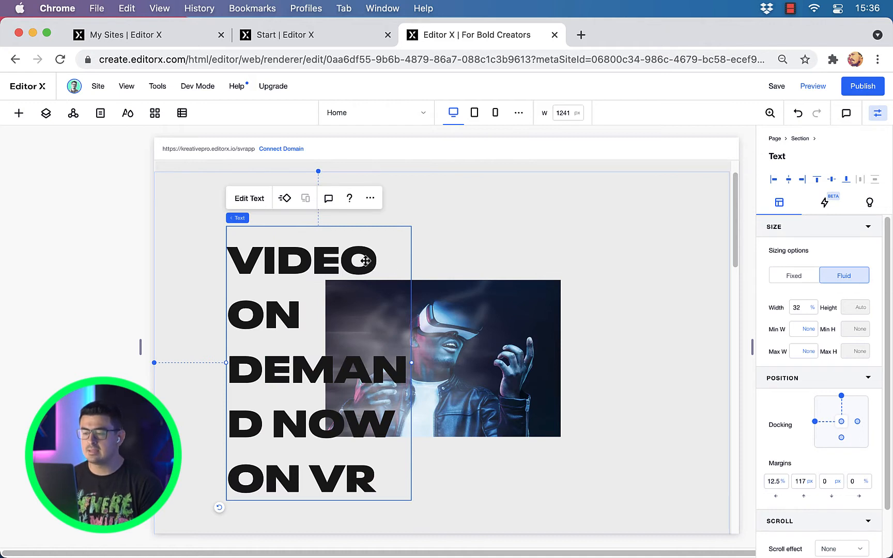
# Center-align the title text and widen its box to about 81.5% so the wording fits on two lines
pyautogui.doubleClick(300, 269)
pyautogui.click(278, 199)
pyautogui.click(483, 233)
pyautogui.click(388, 320)
pyautogui.moveTo(411, 362); pyautogui.dragTo(643, 358)
pyautogui.moveTo(226, 309); pyautogui.dragTo(179, 306)
pyautogui.moveTo(403, 262); pyautogui.dragTo(447, 258)
# Center the title horizontally and vertically in the section, and move the image to the section's upper-right corner
pyautogui.click(472, 415)
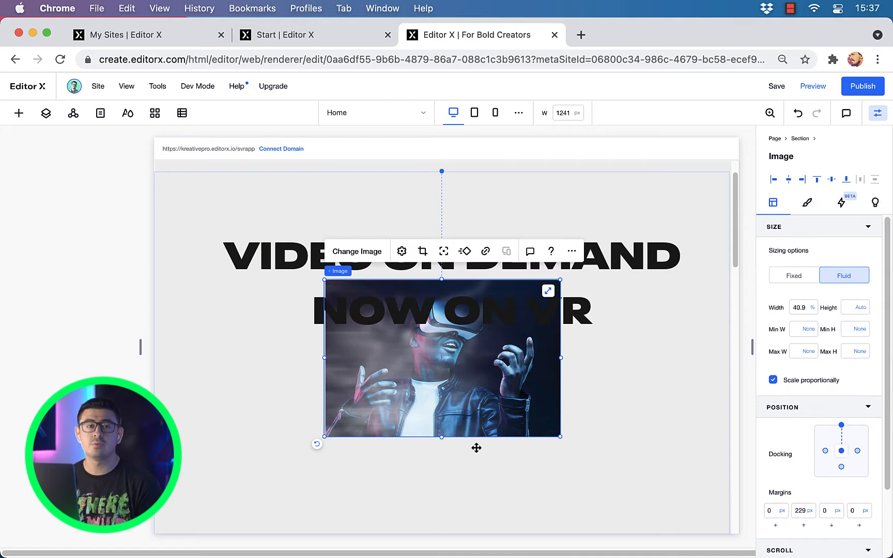
pyautogui.moveTo(465, 357); pyautogui.dragTo(468, 425)
pyautogui.moveTo(488, 305); pyautogui.dragTo(504, 302)
pyautogui.click(788, 180)
pyautogui.click(831, 180)
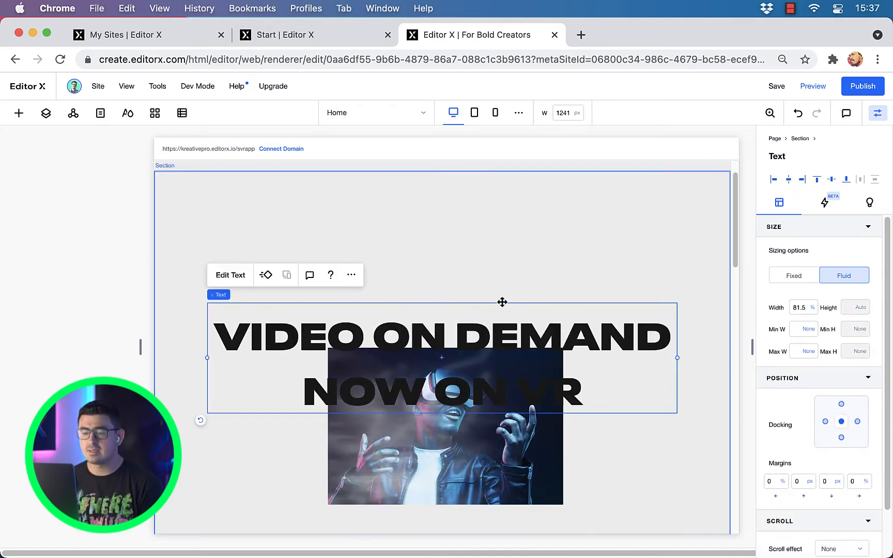
pyautogui.click(434, 488)
pyautogui.moveTo(384, 474); pyautogui.dragTo(517, 327)
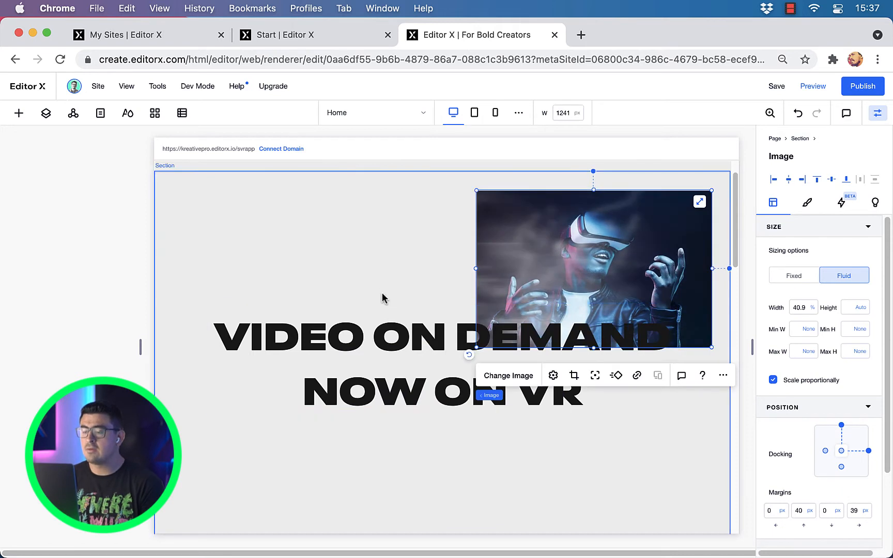
# Add a paragraph to the section reading "An immersive new way to experience movies and games"
pyautogui.click(405, 437)
pyautogui.rightClick(385, 442)
pyautogui.moveTo(454, 359)
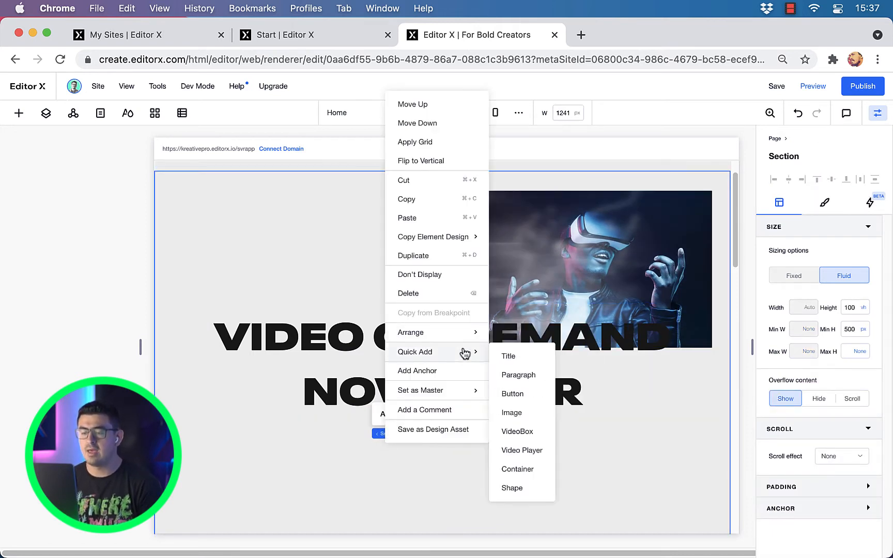
pyautogui.click(516, 373)
pyautogui.write('An')
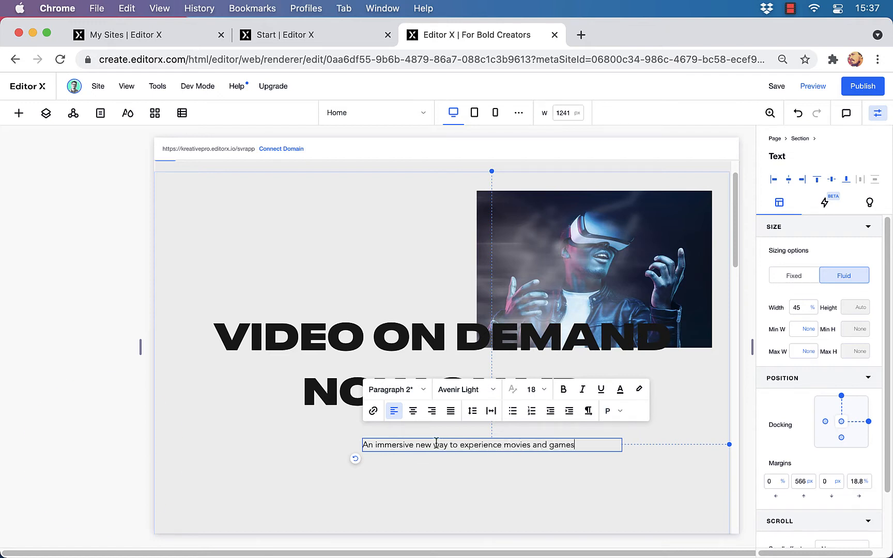
# Apply the Paragraph 1 style to the new paragraph and center-align its text
pyautogui.click(415, 391)
pyautogui.scroll(-3, 421, 428)
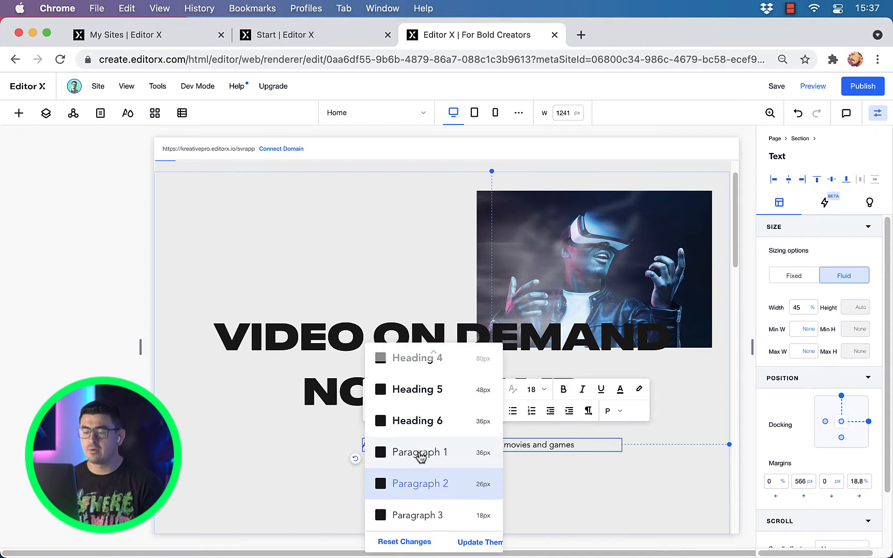
pyautogui.click(420, 453)
pyautogui.click(414, 411)
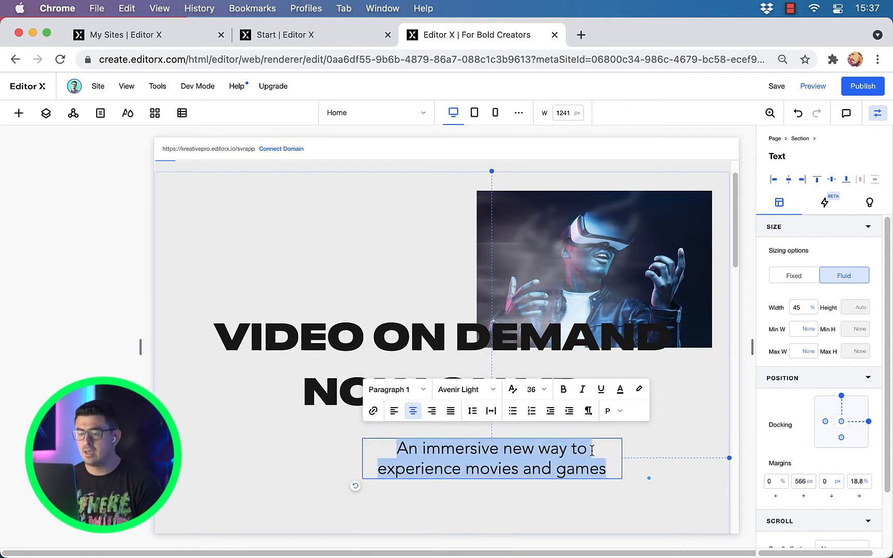
pyautogui.click(636, 449)
# Center the paragraph horizontally in the section and place it just below the title, with a top margin of about 530 px
pyautogui.click(562, 451)
pyautogui.click(788, 180)
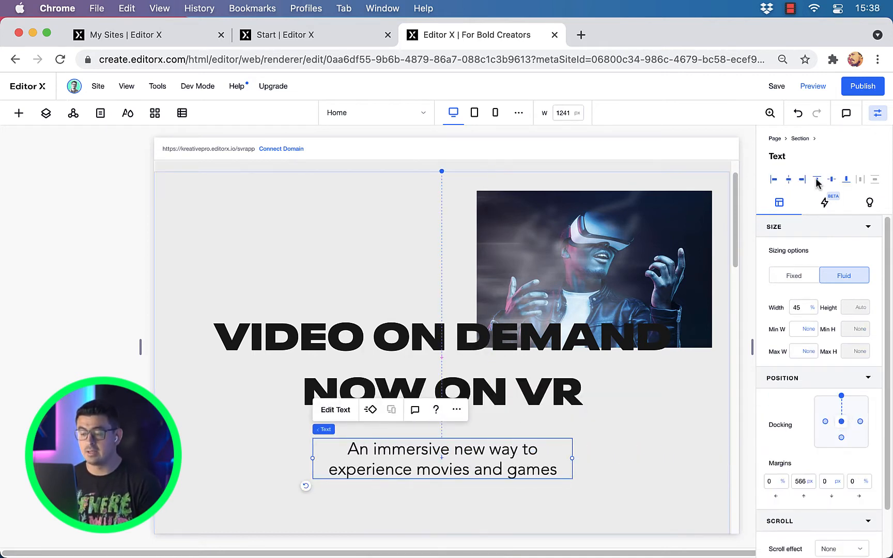
pyautogui.click(831, 179)
pyautogui.moveTo(510, 370); pyautogui.dragTo(510, 453)
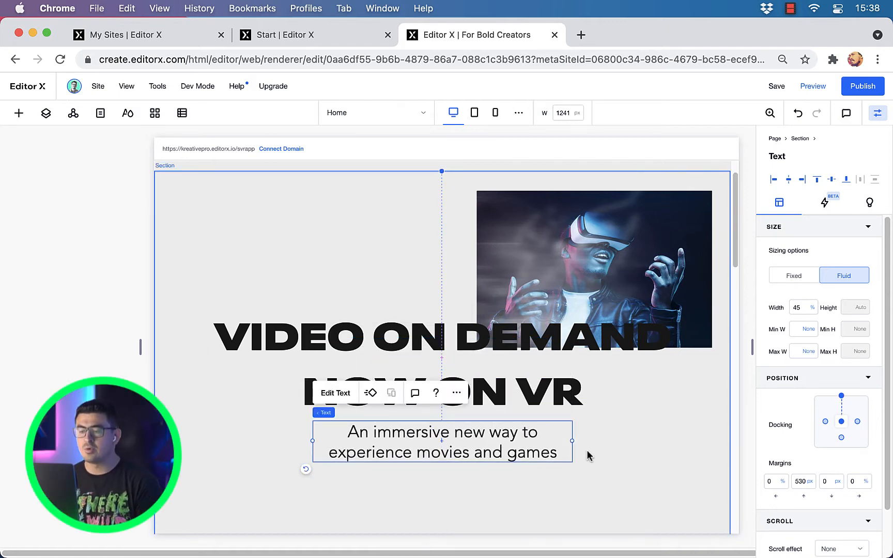
# Add a basic shape to the section and move it above the title
pyautogui.rightClick(284, 274)
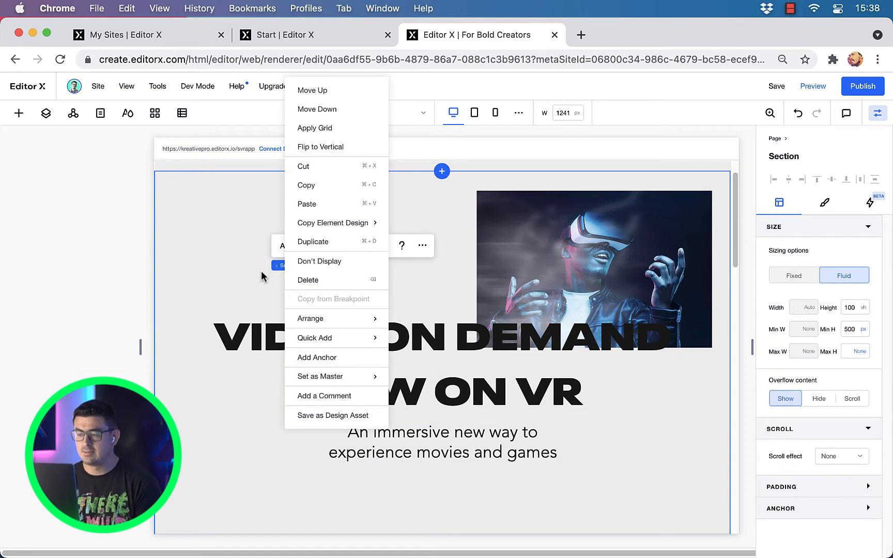
pyautogui.moveTo(369, 340)
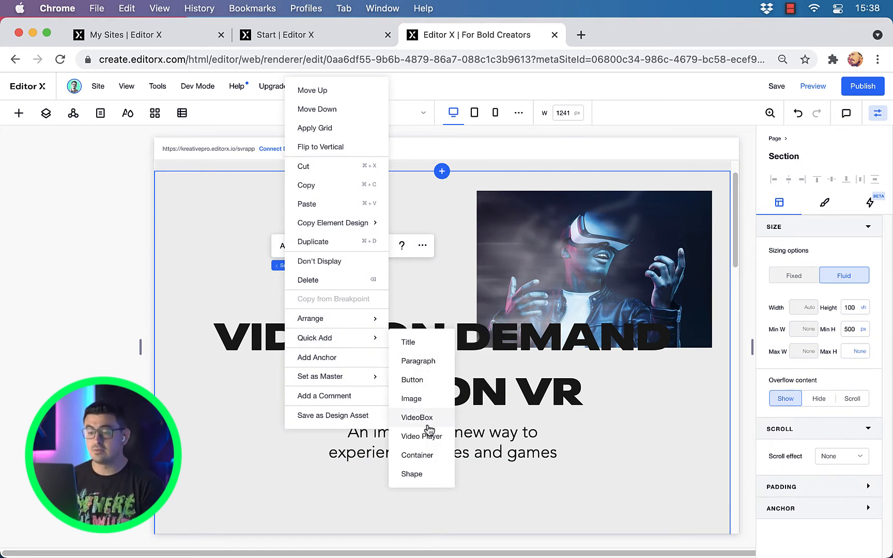
pyautogui.click(416, 475)
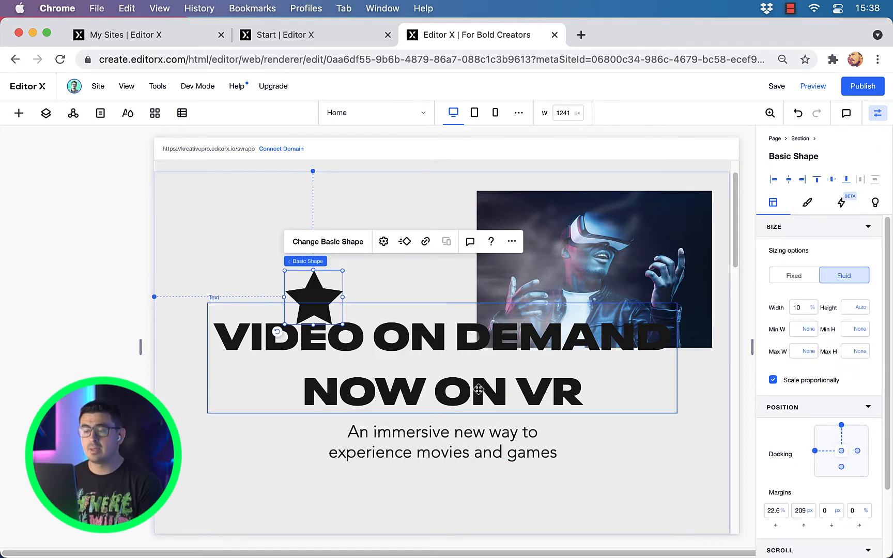
pyautogui.moveTo(299, 269); pyautogui.dragTo(287, 238)
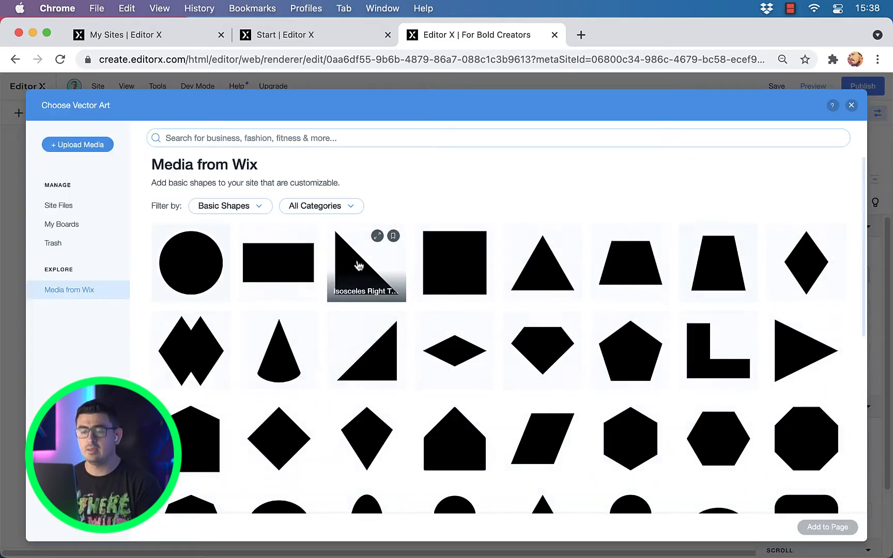
# Search the vector art for "svr logo" and replace the star shape with wide-svr-logo.svg
pyautogui.click(167, 138)
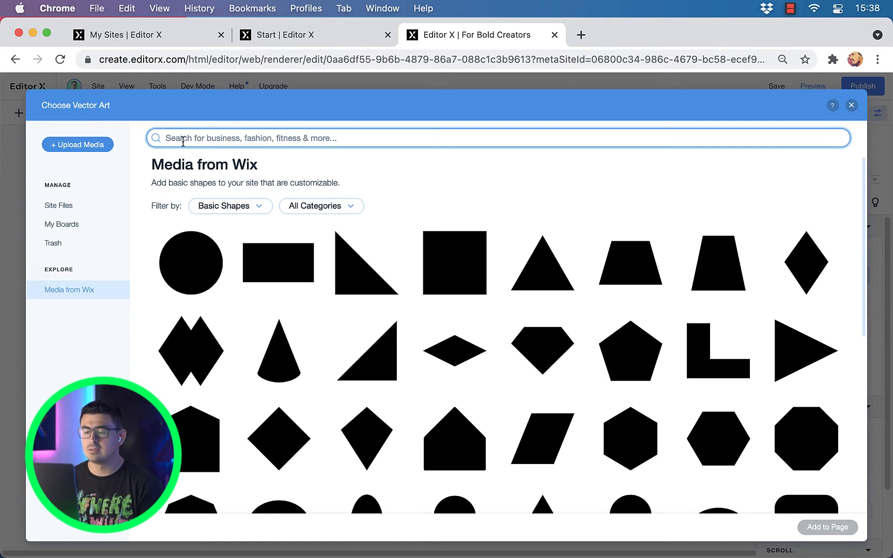
pyautogui.write('svr logo')
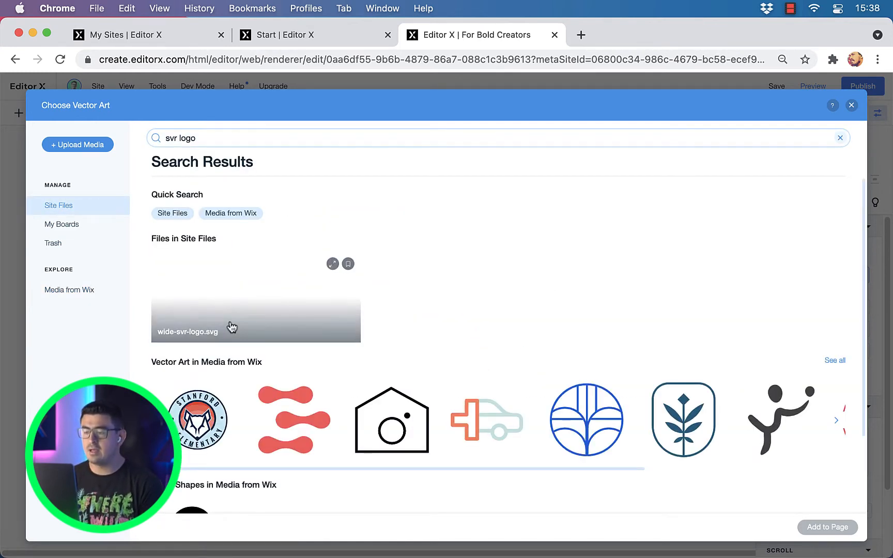
pyautogui.click(242, 326)
pyautogui.click(806, 526)
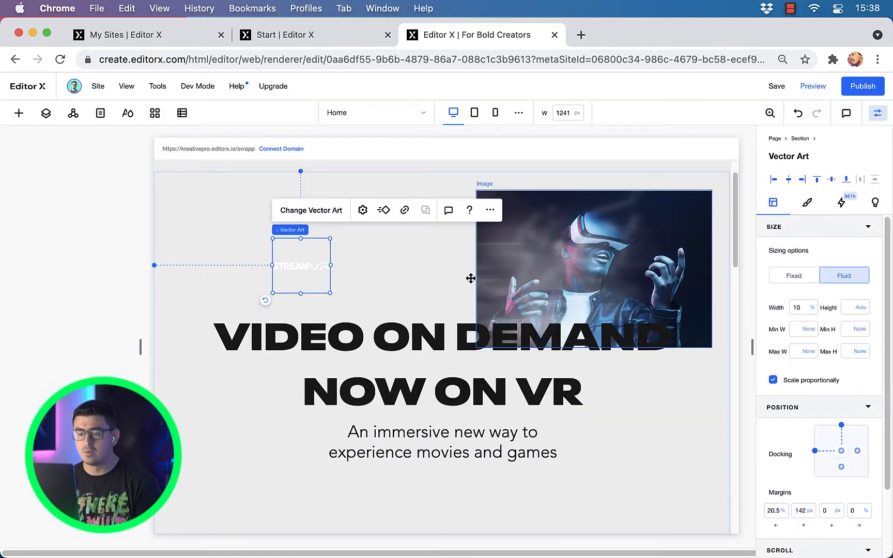
# Enlarge the StreamVR logo to about 22.8% width and center it just above the title
pyautogui.moveTo(338, 241); pyautogui.dragTo(429, 285)
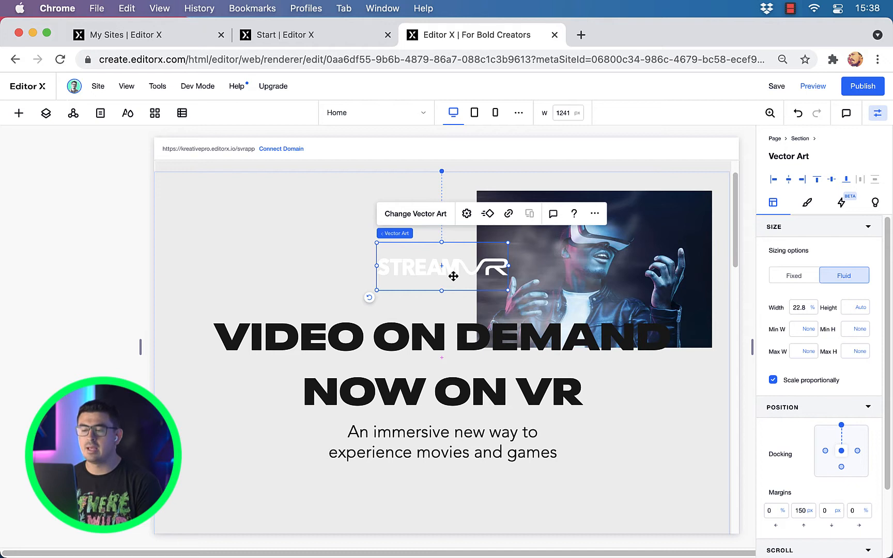
pyautogui.moveTo(451, 281); pyautogui.dragTo(453, 288)
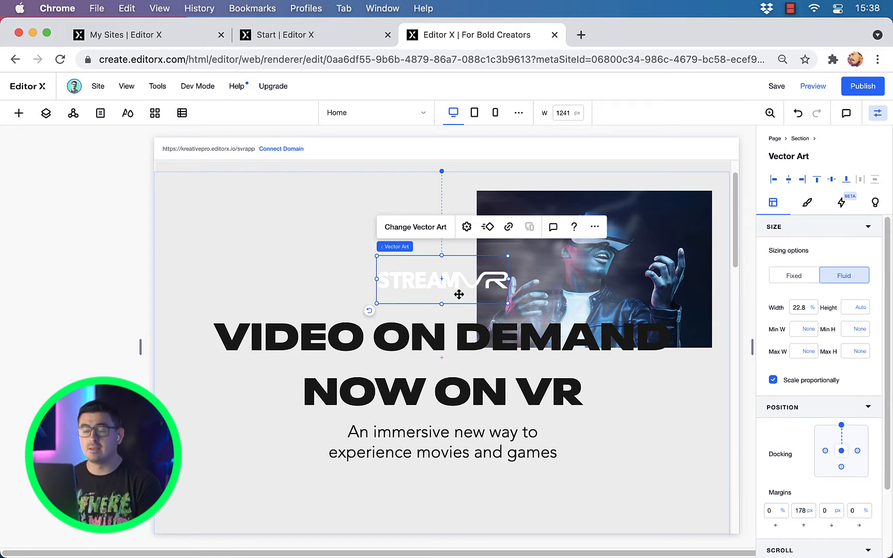
# Stretch the VR headset image across the whole section behind the text, and select the title
pyautogui.click(700, 207)
pyautogui.click(699, 202)
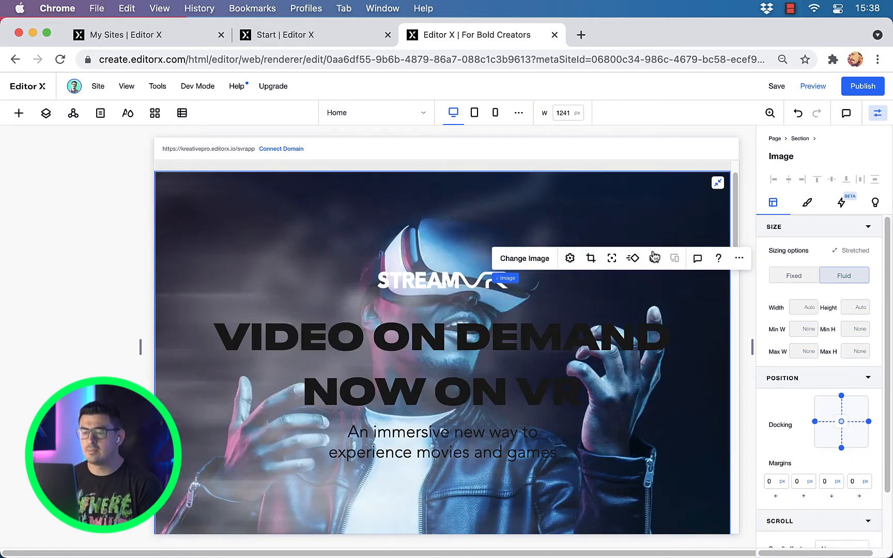
pyautogui.click(368, 354)
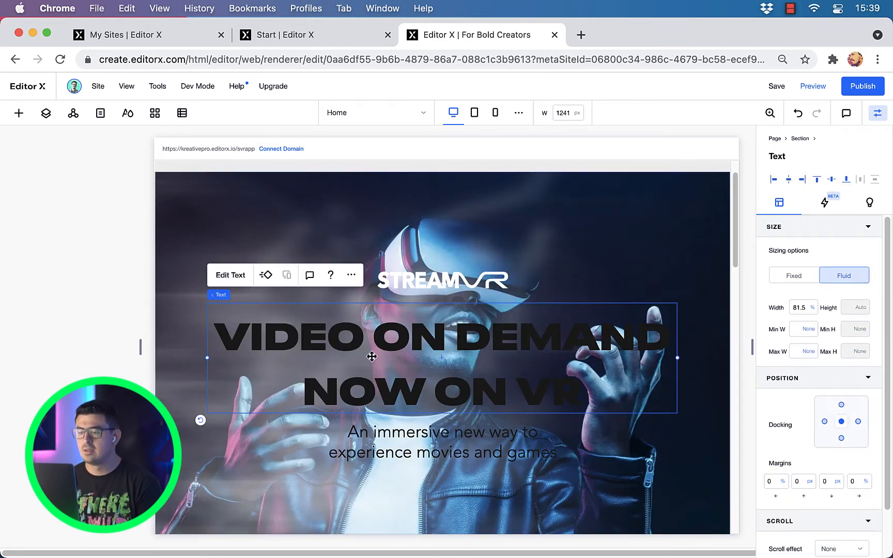
# Color the tagline text and the title text white (#FFFFFF)
pyautogui.doubleClick(389, 442)
pyautogui.click(568, 373)
pyautogui.click(532, 382)
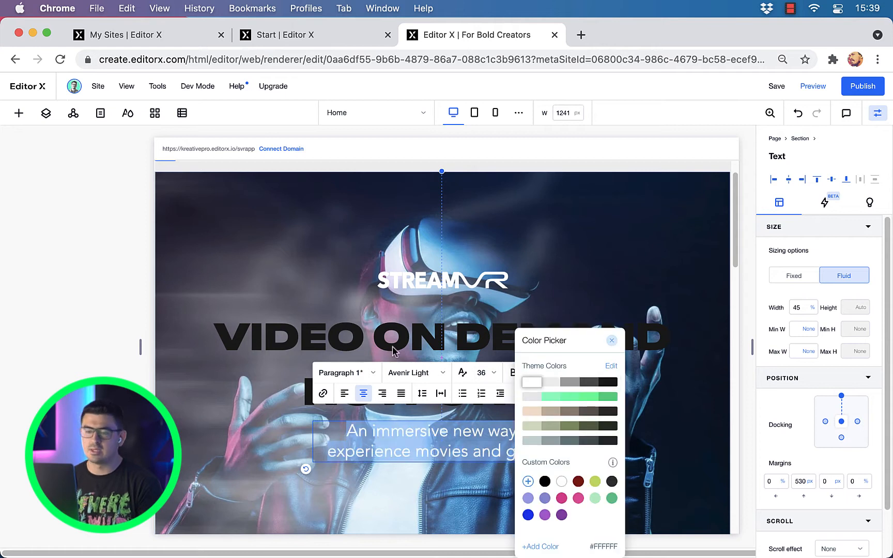
pyautogui.click(425, 347)
pyautogui.doubleClick(343, 338)
pyautogui.click(464, 254)
pyautogui.click(427, 317)
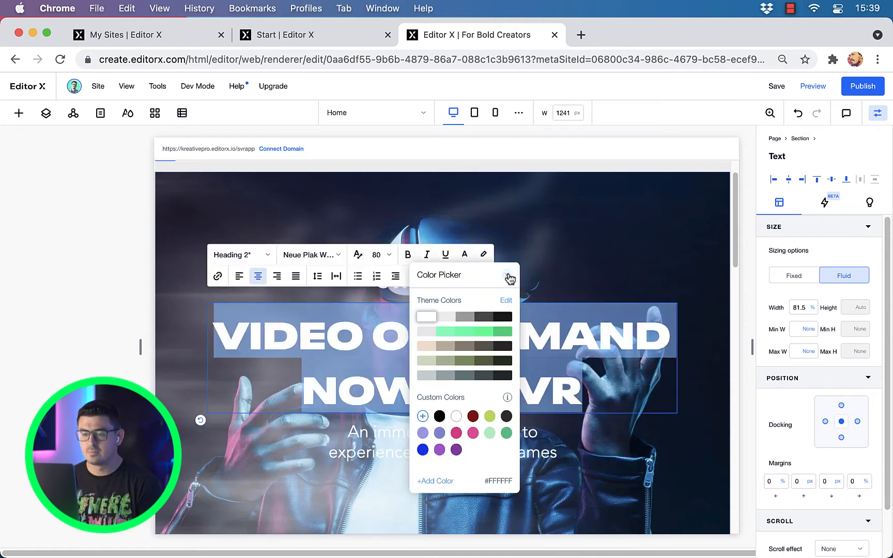
pyautogui.click(506, 275)
pyautogui.click(544, 270)
# With the canvas widened to about 1310 px, switch the StreamVR logo to fixed sizing and reduce its frame height to about 62 px
pyautogui.scroll(-1, 491, 362)
pyautogui.scroll(2, 495, 355)
pyautogui.click(496, 329)
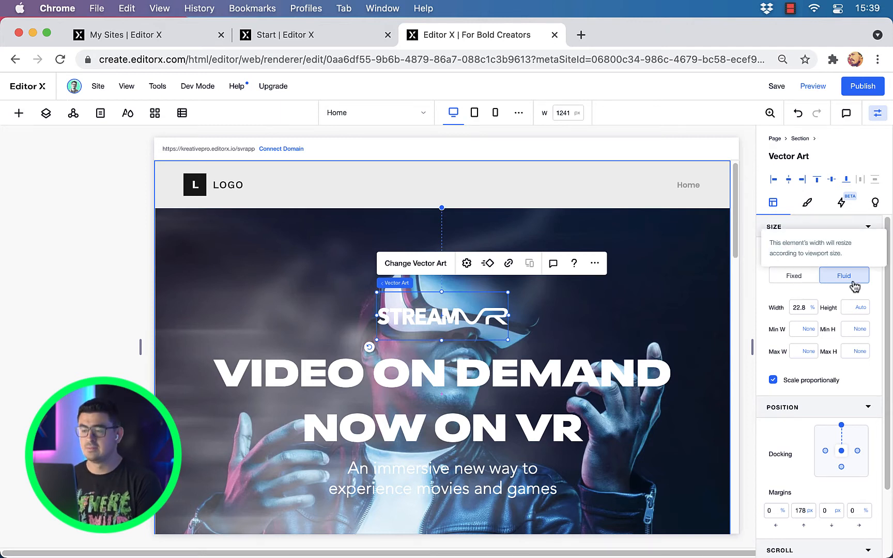
pyautogui.moveTo(140, 347); pyautogui.dragTo(124, 357)
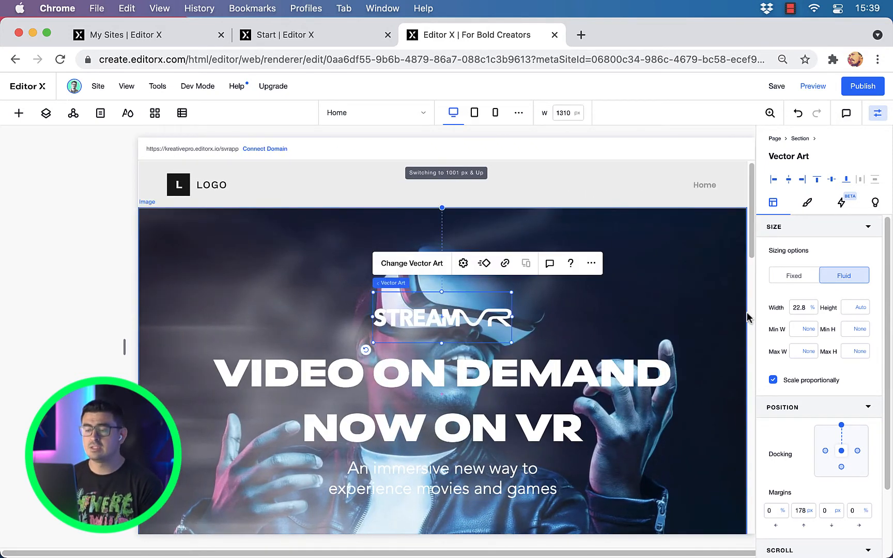
pyautogui.click(794, 278)
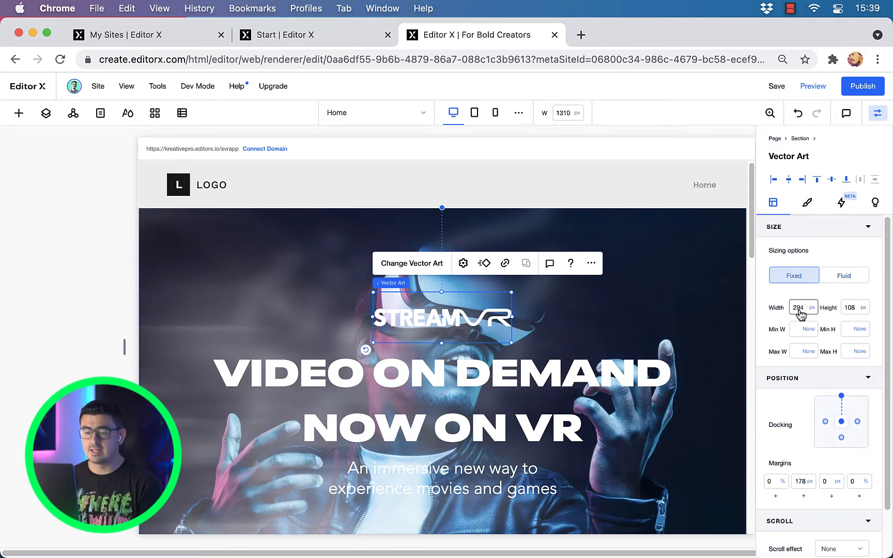
pyautogui.moveTo(440, 342); pyautogui.dragTo(458, 330)
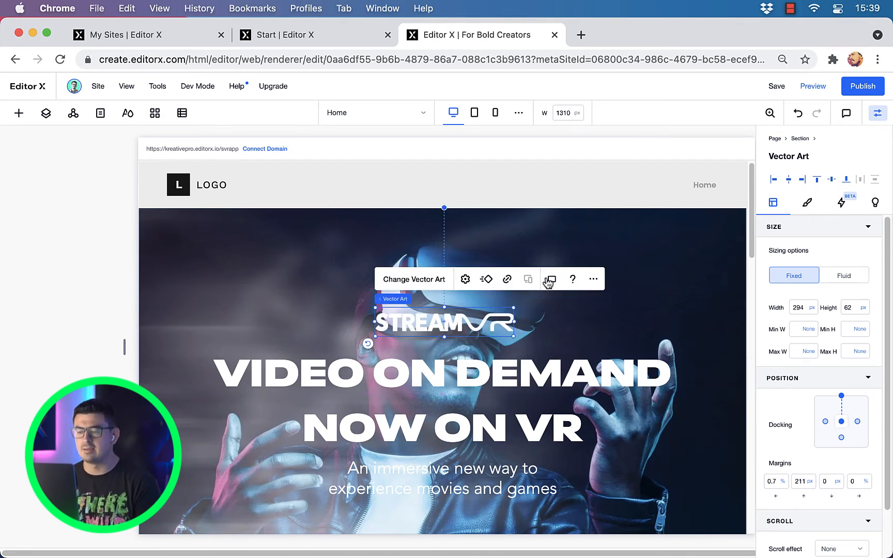
# Give the VR headset image a black background fill and lower its image opacity to 60%
pyautogui.click(689, 258)
pyautogui.click(877, 113)
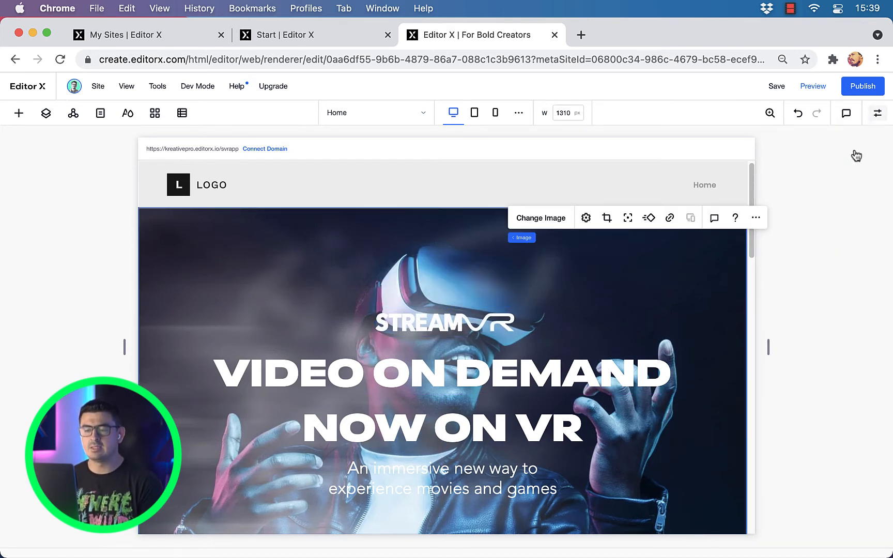
pyautogui.click(805, 203)
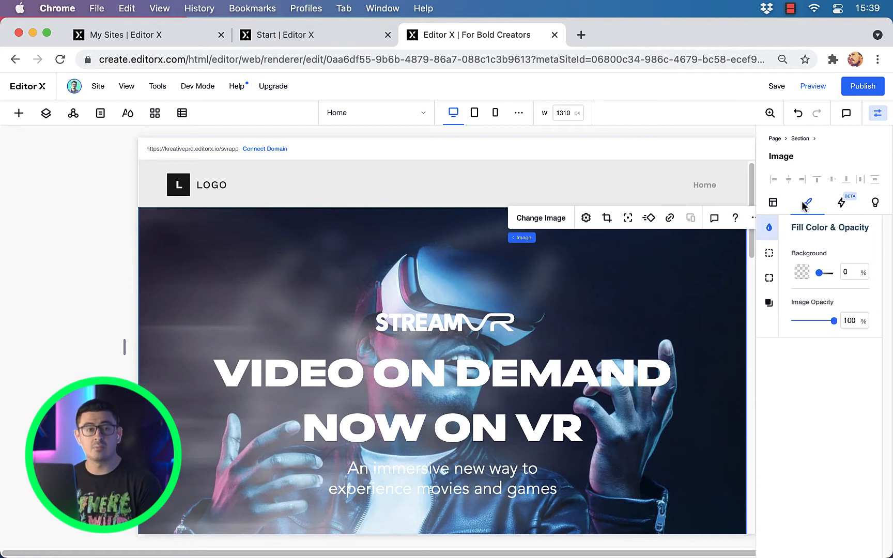
pyautogui.click(803, 272)
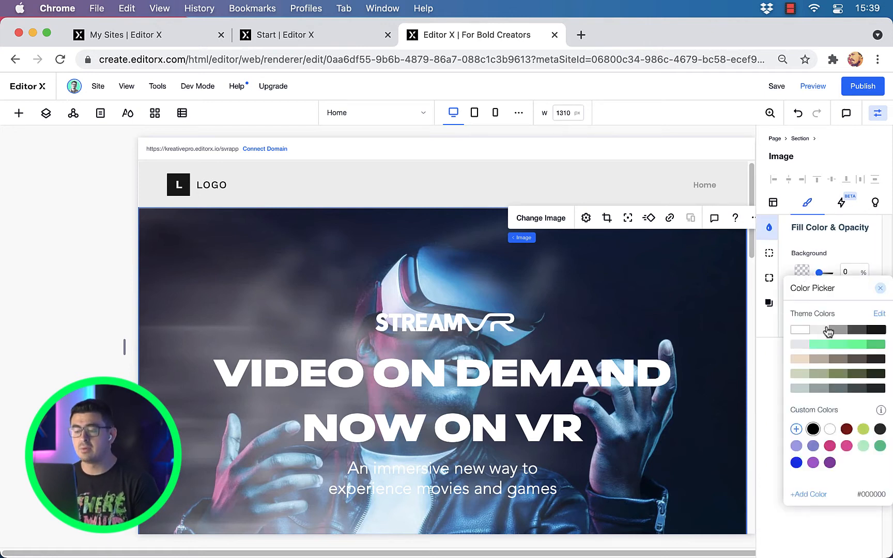
pyautogui.click(876, 331)
pyautogui.click(825, 267)
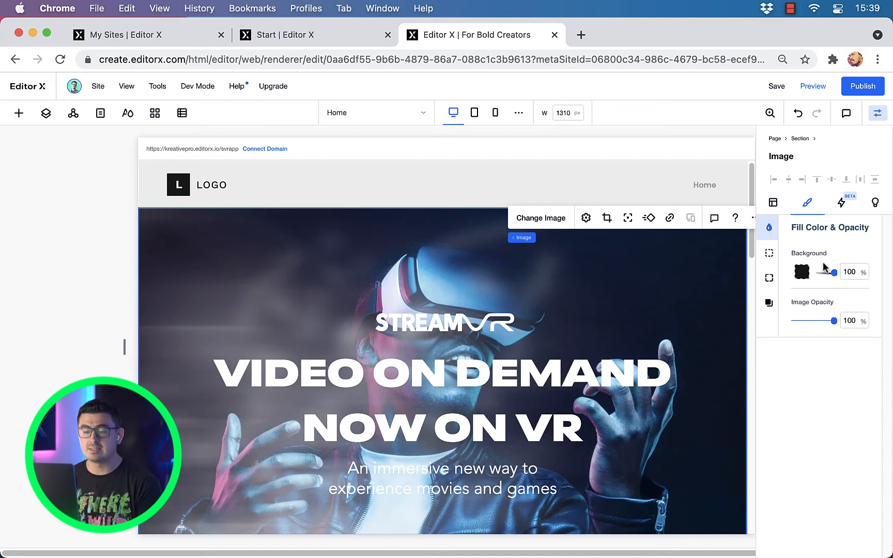
pyautogui.moveTo(834, 322); pyautogui.dragTo(820, 323)
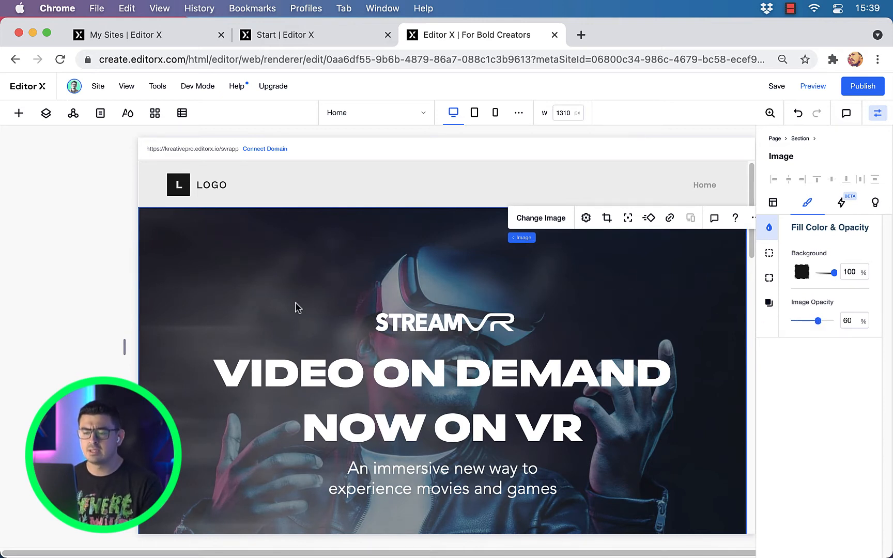
# Turn off auto line spacing for the title and set its line spacing to 1.1
pyautogui.click(634, 400)
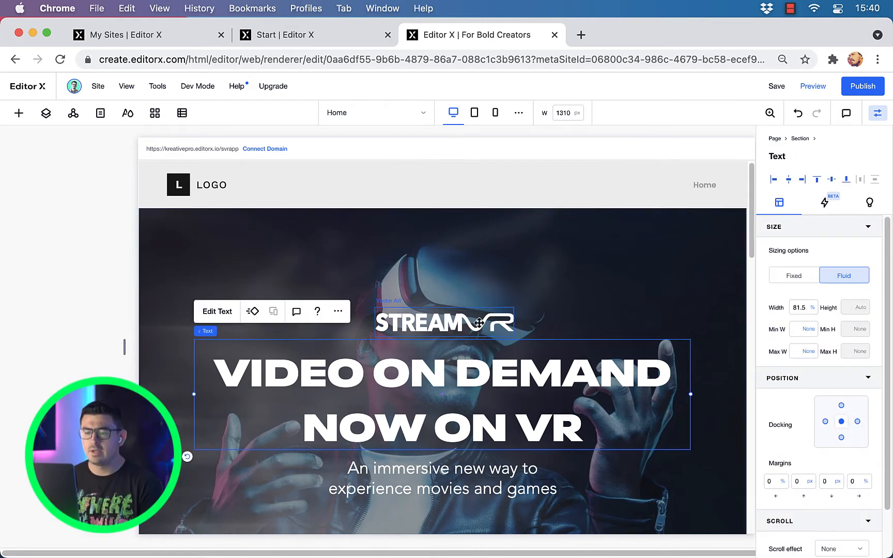
pyautogui.click(213, 312)
pyautogui.click(304, 315)
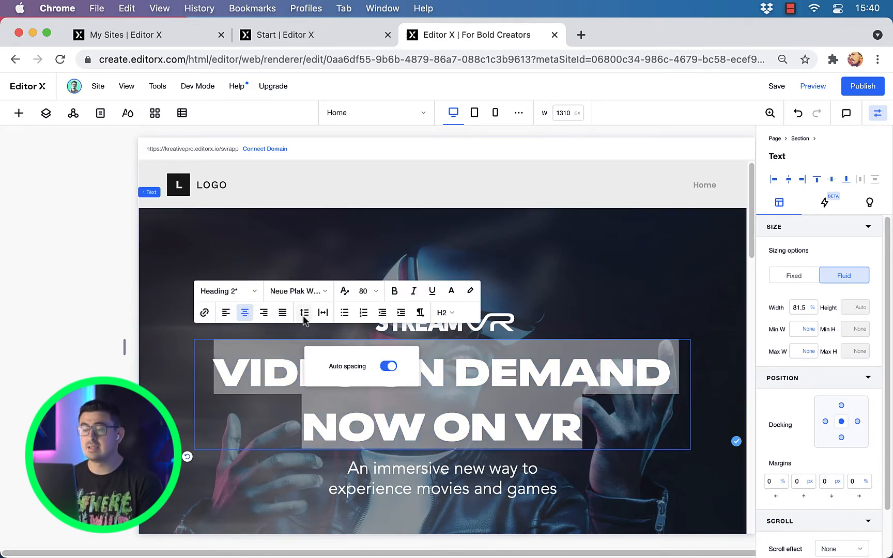
pyautogui.click(388, 367)
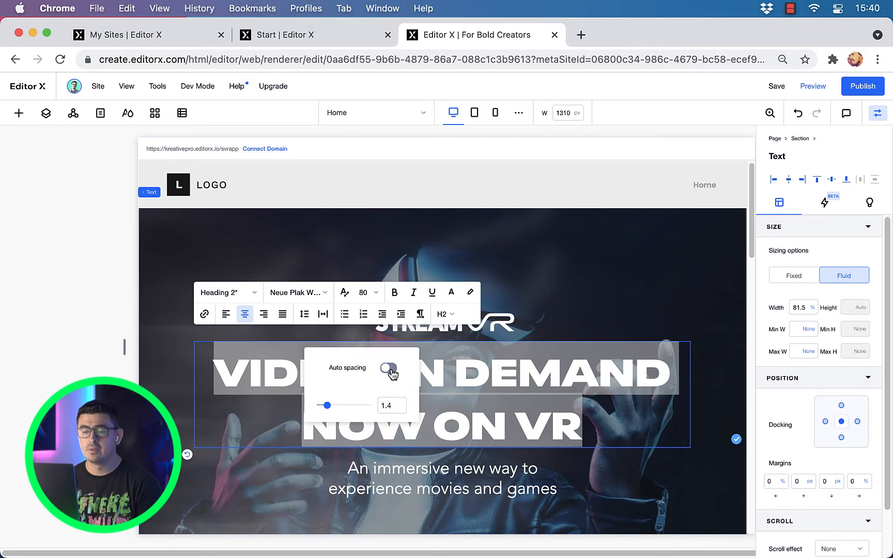
pyautogui.click(396, 406)
pyautogui.write('1.1')
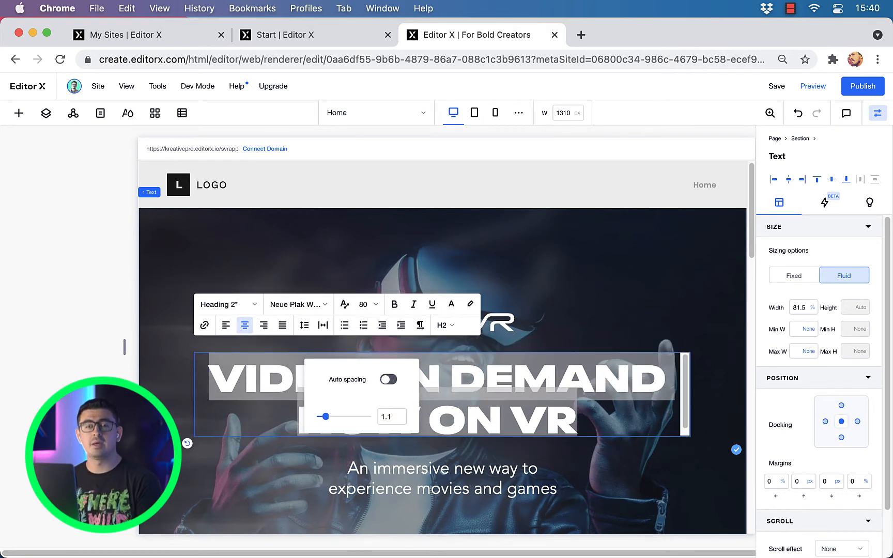
pyautogui.click(575, 467)
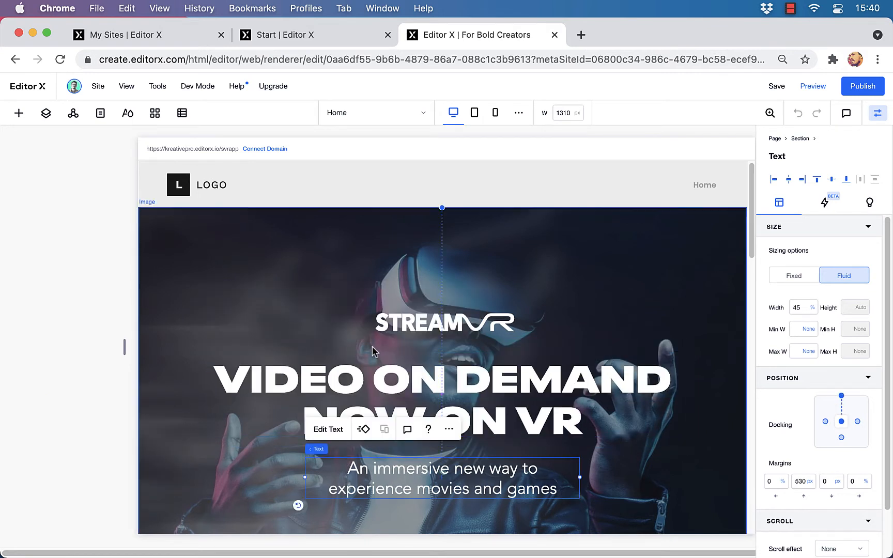
# Widen the canvas to about 1434 px and collapse the title's size and scroll settings, leaving its position settings open
pyautogui.moveTo(124, 346); pyautogui.dragTo(104, 357)
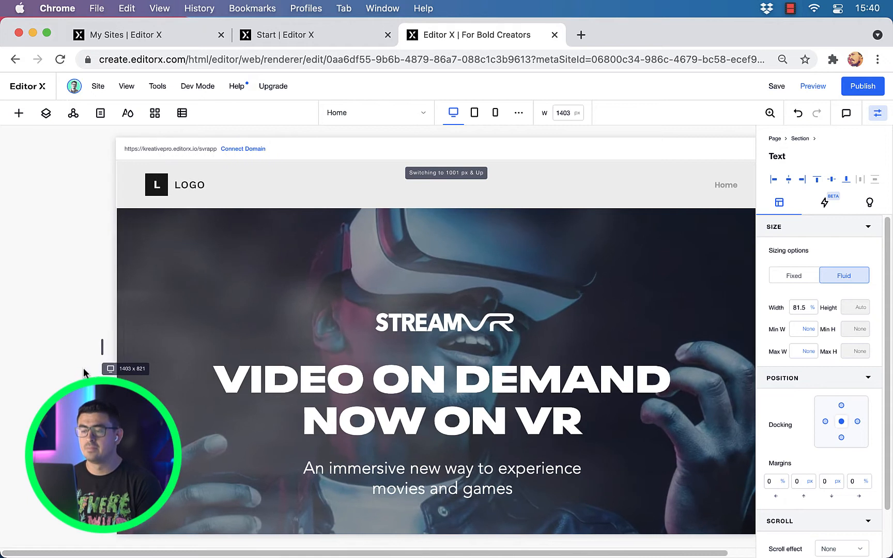
pyautogui.click(283, 386)
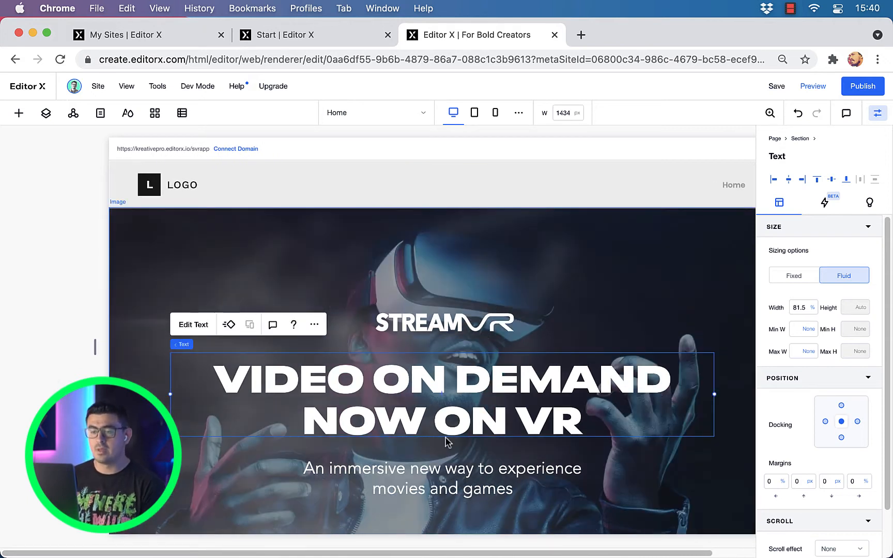
pyautogui.click(264, 477)
pyautogui.click(545, 420)
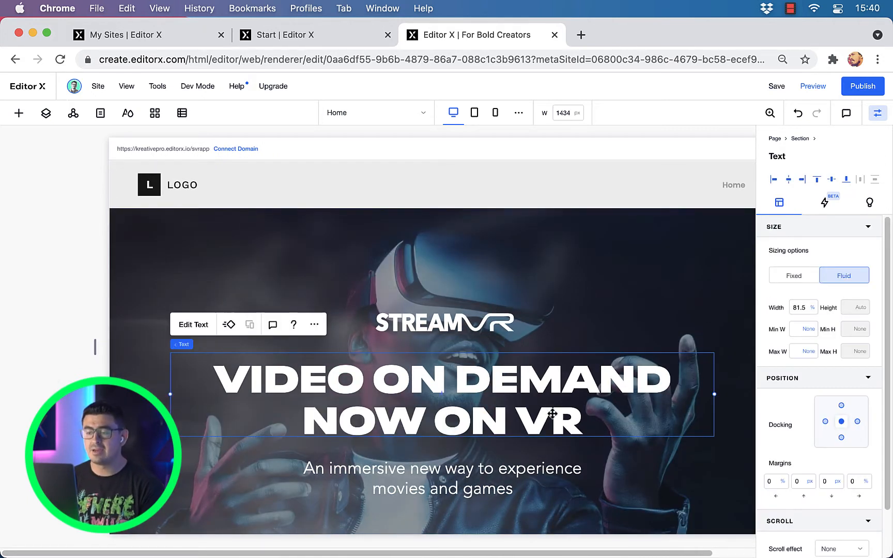
pyautogui.click(867, 229)
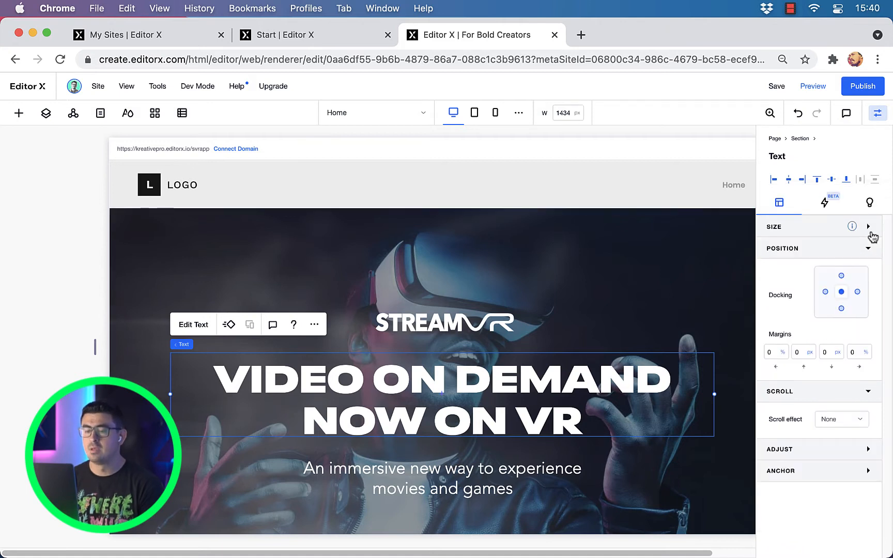
pyautogui.click(864, 391)
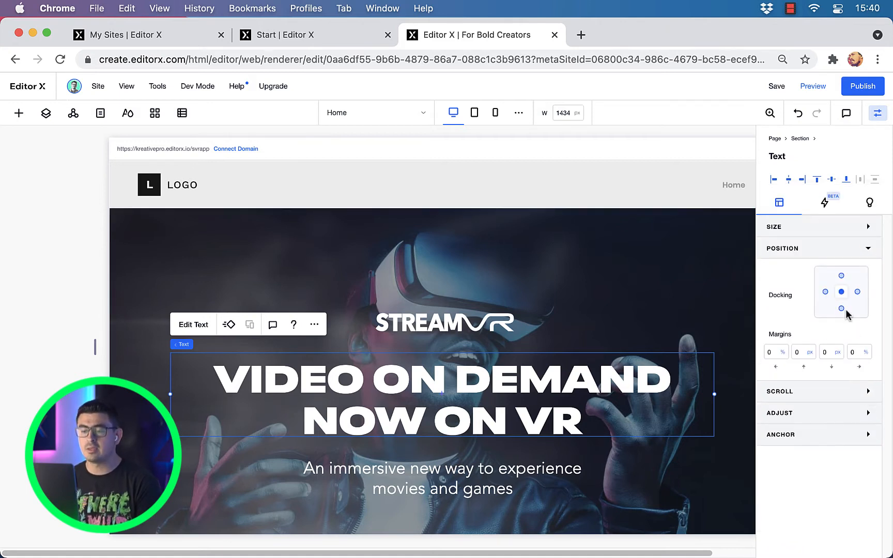
# Examine the docking and margin settings of the logo, the background image and the title
pyautogui.click(439, 330)
pyautogui.click(804, 230)
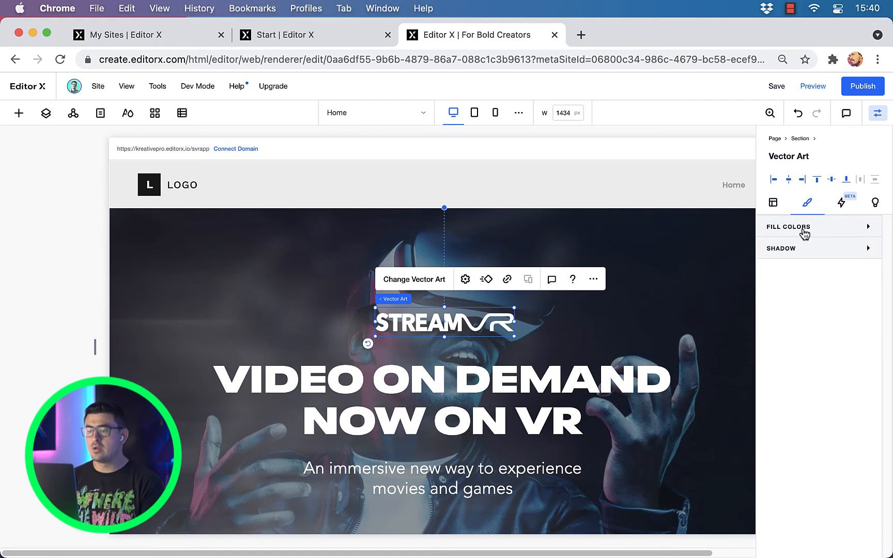
pyautogui.click(772, 207)
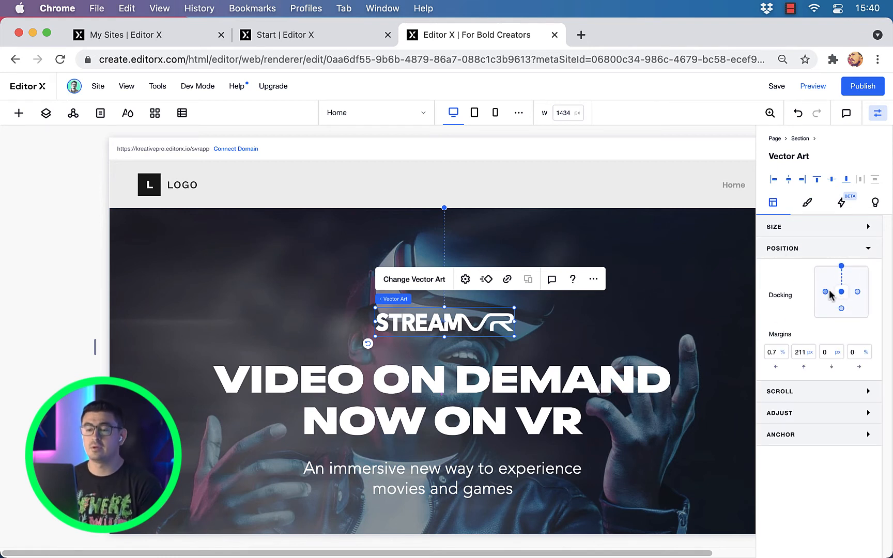
pyautogui.click(504, 384)
pyautogui.click(488, 462)
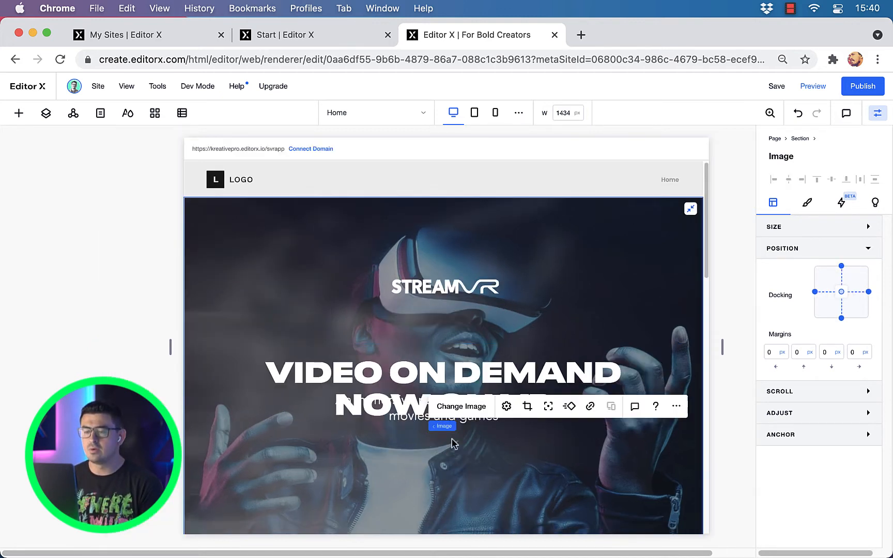
pyautogui.click(496, 356)
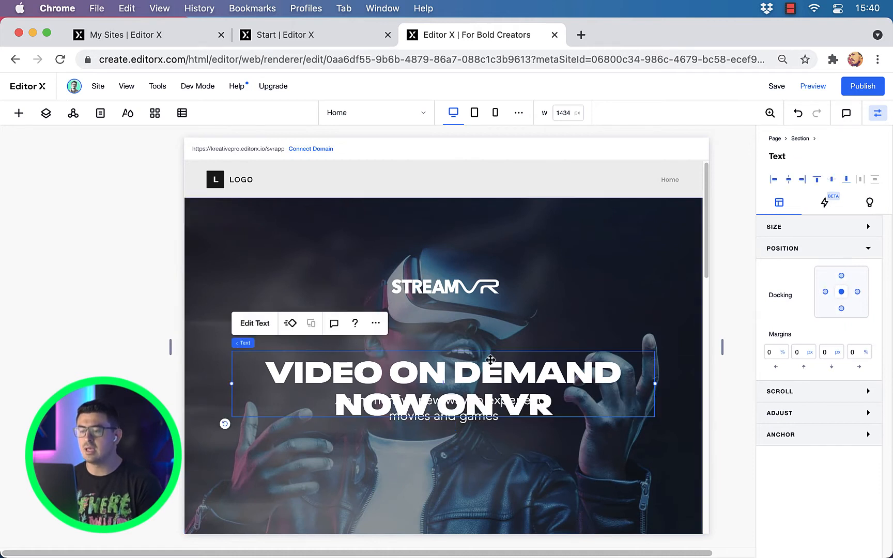
# Remove the logo's top docking so it docks to the section's center, and set its left margin to 0%
pyautogui.click(486, 292)
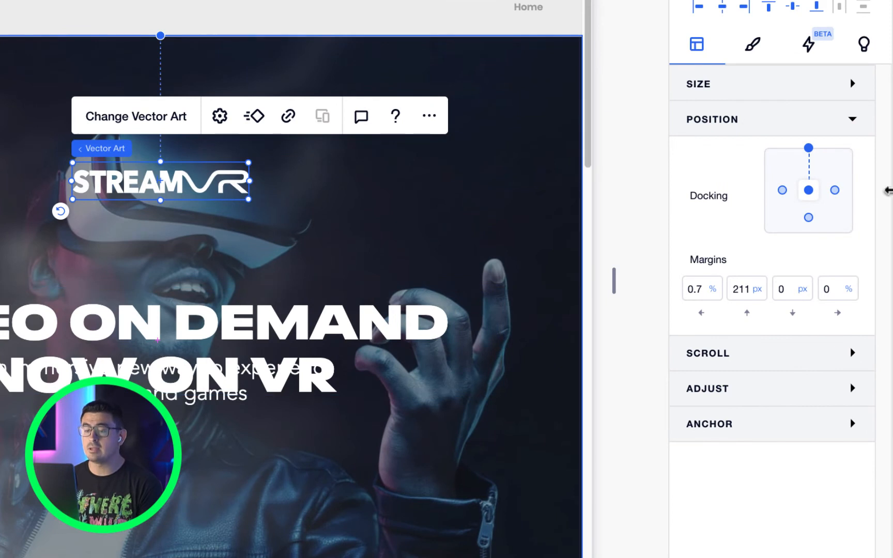
pyautogui.click(808, 149)
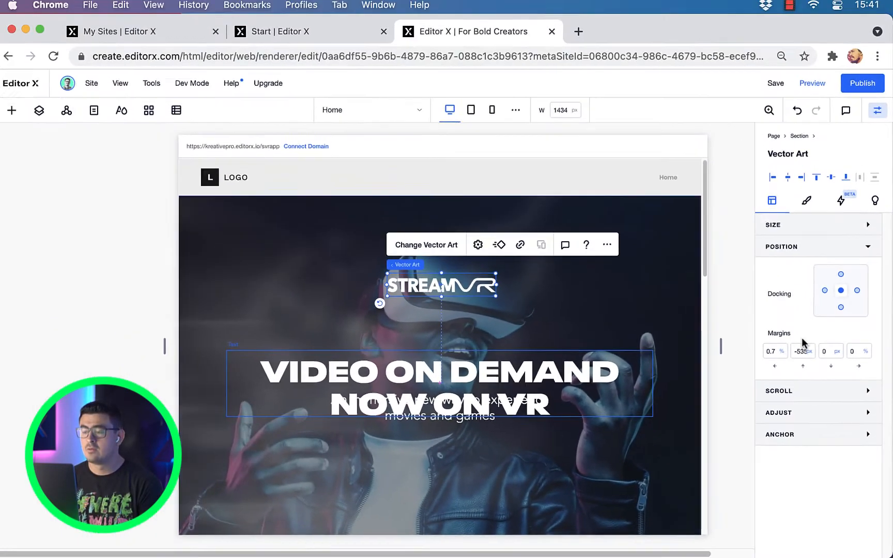
pyautogui.click(777, 354)
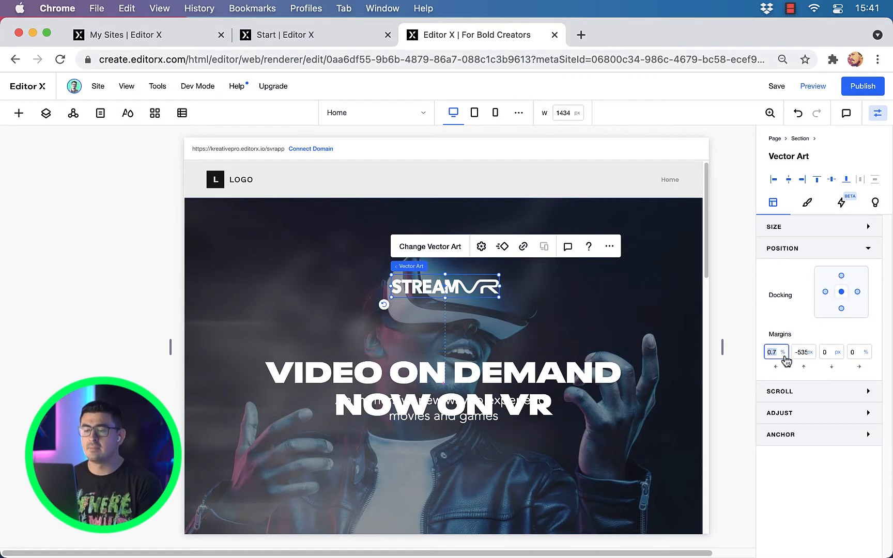
pyautogui.write('0')
pyautogui.press('Return')
# Move the tagline just below the title and remove its top docking so it docks to the section's center
pyautogui.click(408, 362)
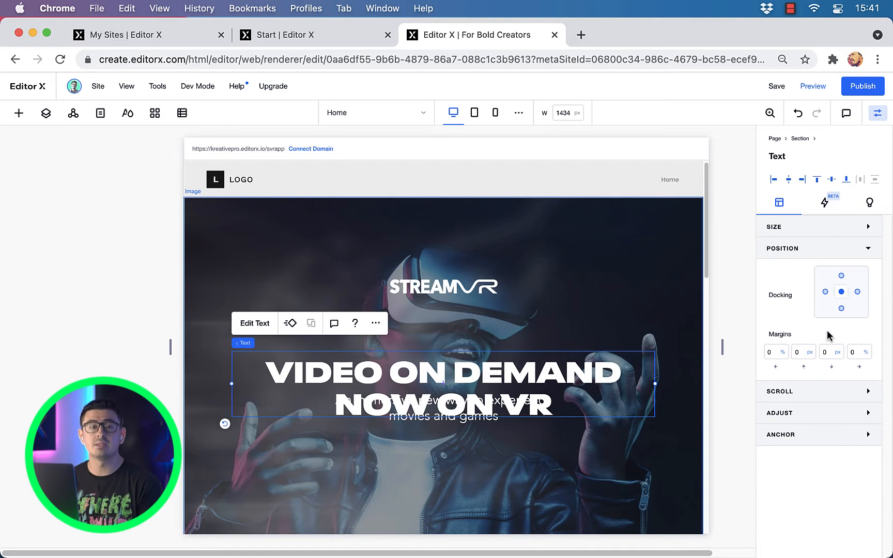
pyautogui.click(444, 421)
pyautogui.moveTo(448, 420); pyautogui.dragTo(447, 450)
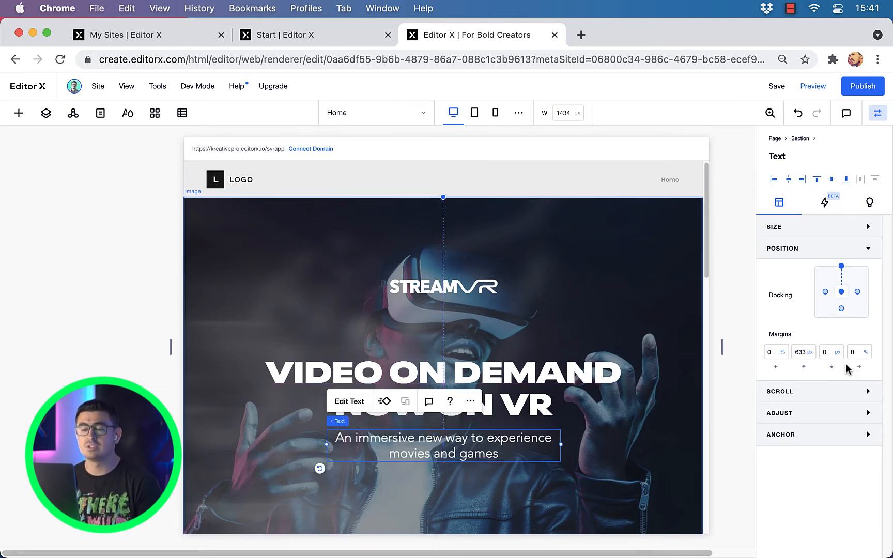
pyautogui.click(841, 267)
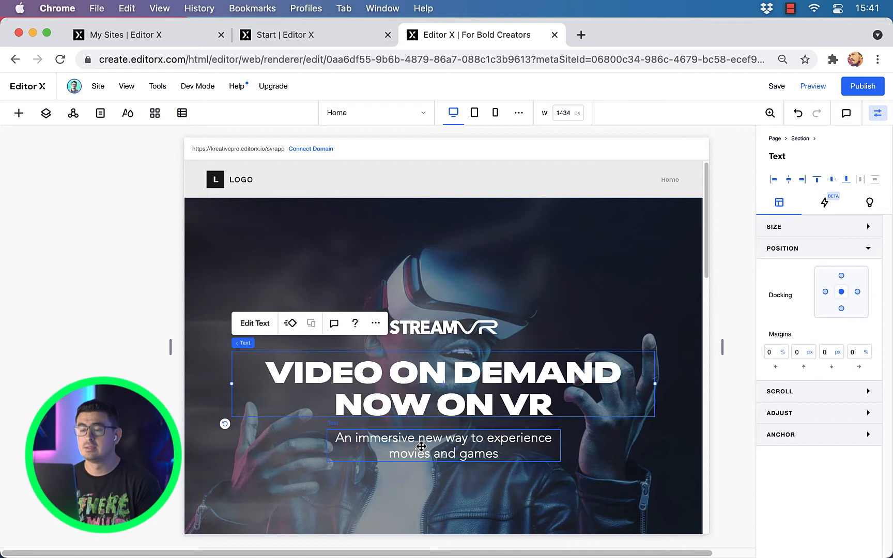
# Group the title and the tagline into a stack and select the whole stack
pyautogui.keyDown('shift'); pyautogui.click(421, 445); pyautogui.keyUp('shift')
pyautogui.click(254, 326)
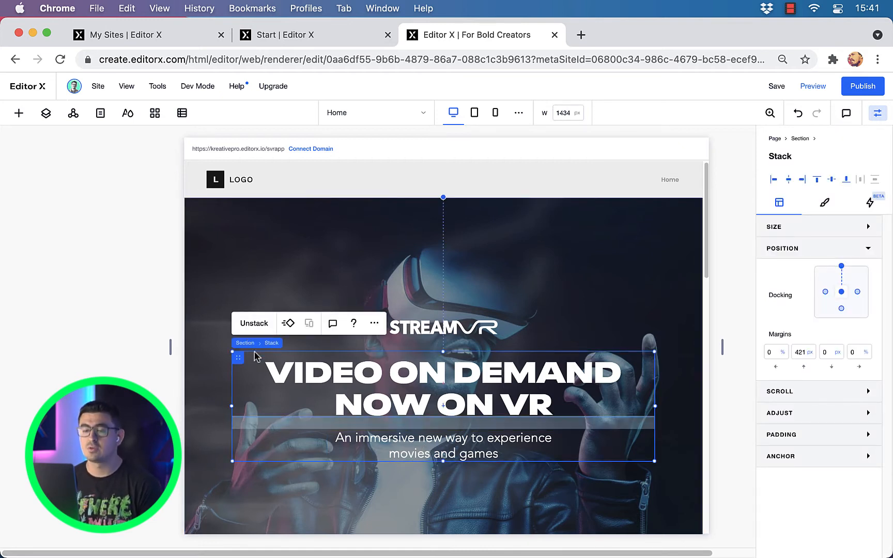
pyautogui.click(310, 374)
pyautogui.click(298, 426)
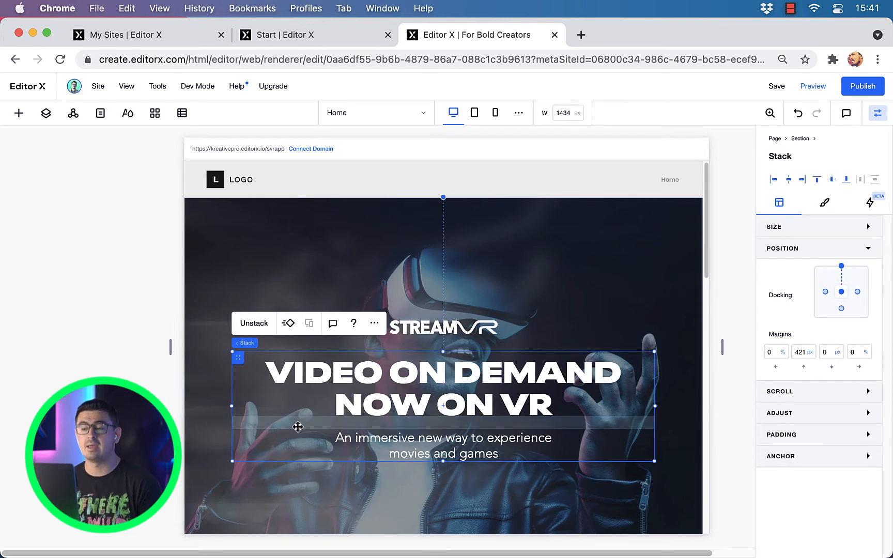
# Center the stack vertically in the section and set its width to 100%
pyautogui.click(831, 180)
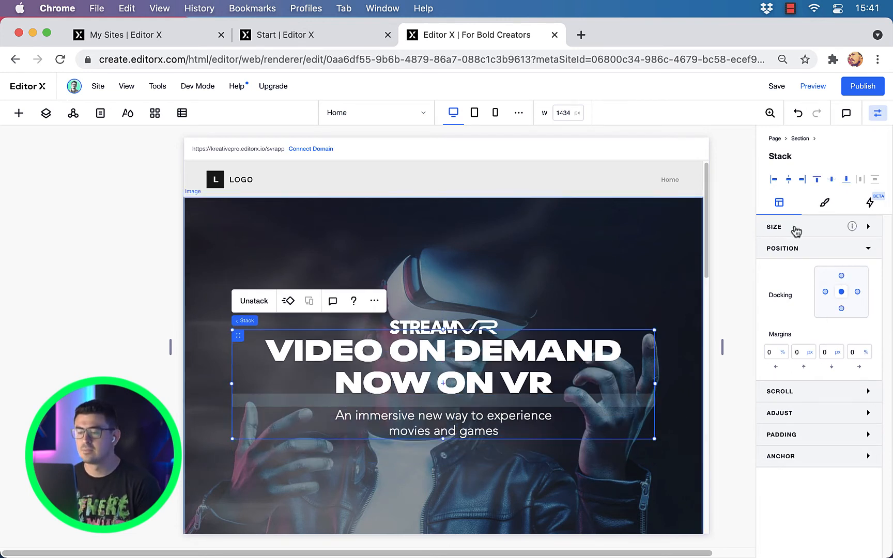
pyautogui.click(796, 228)
pyautogui.click(798, 307)
pyautogui.press('Return')
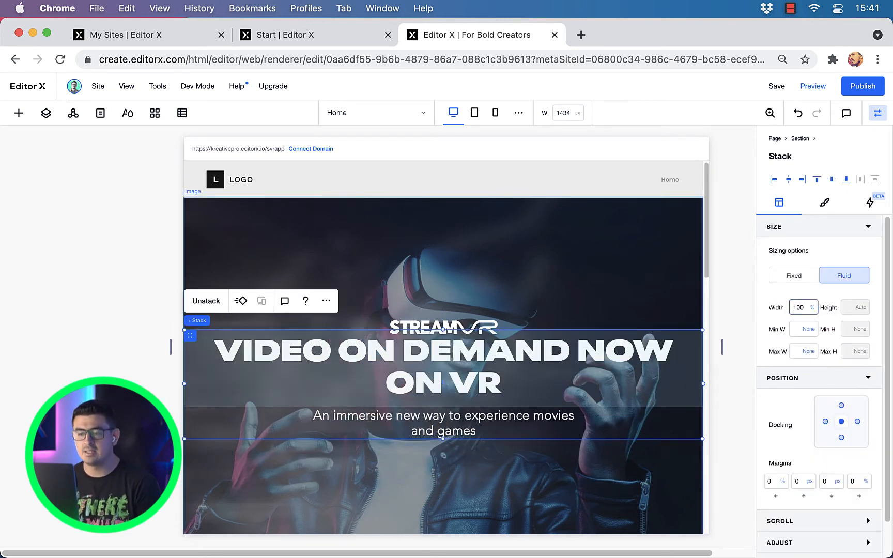
# Break the title's line before NOW so it reads "VIDEO ON DEMAND" over "NOW ON VR"
pyautogui.click(578, 349)
pyautogui.click(579, 350)
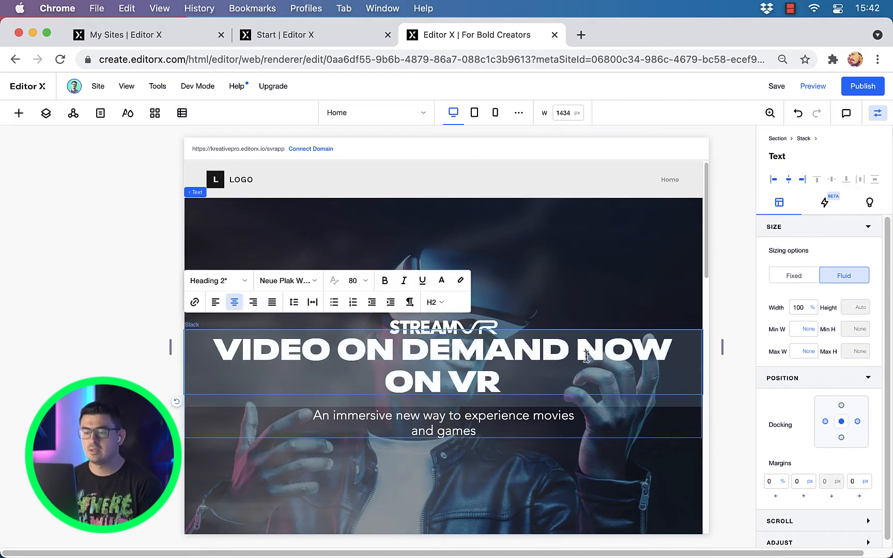
pyautogui.click(609, 300)
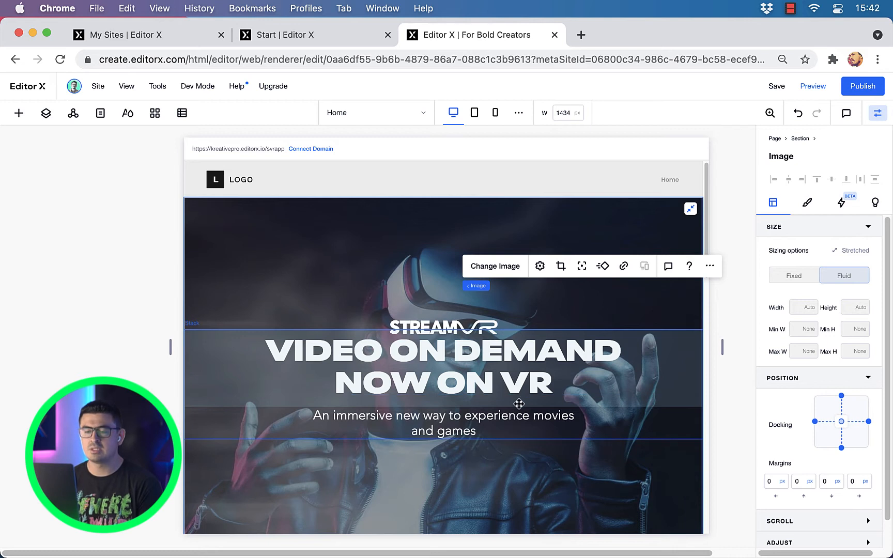
pyautogui.click(455, 425)
pyautogui.click(488, 376)
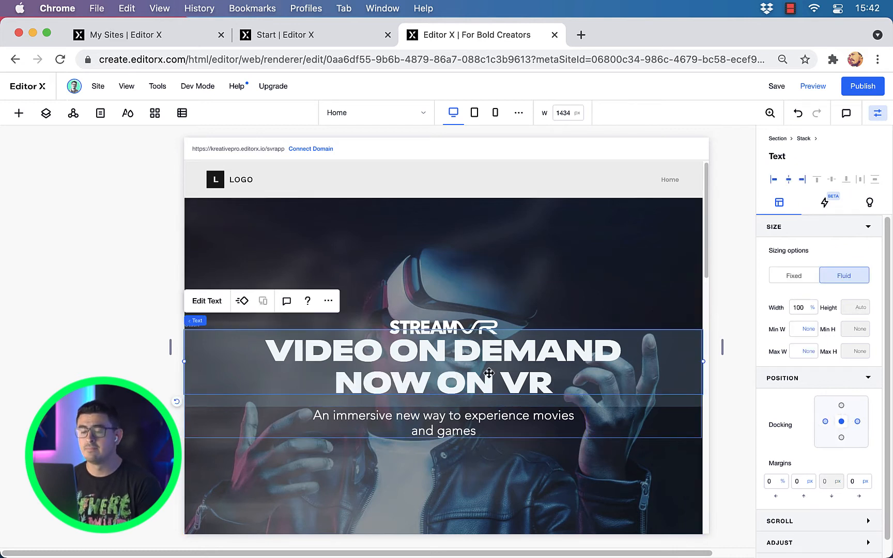
# Move the logo slightly higher above the title and remove its top docking so it docks to the section's center
pyautogui.click(476, 317)
pyautogui.moveTo(480, 319); pyautogui.dragTo(480, 302)
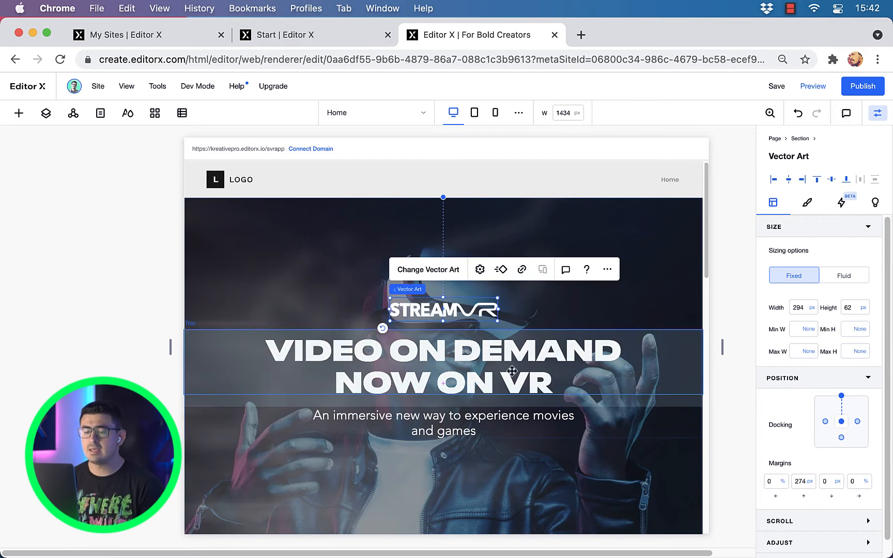
pyautogui.click(841, 398)
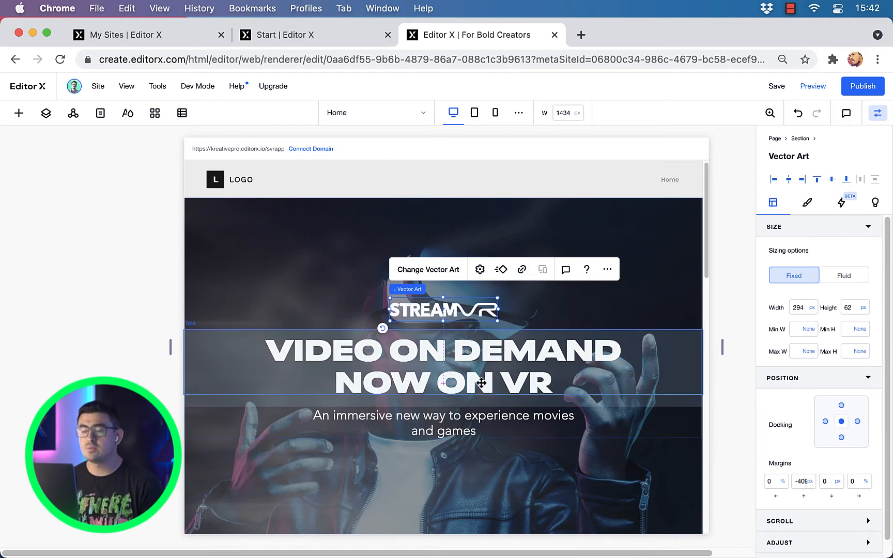
# Narrow the editing canvas to 1363 px
pyautogui.moveTo(171, 347)
pyautogui.mouseDown()
pyautogui.moveTo(99, 350)
pyautogui.moveTo(184, 350)
pyautogui.mouseUp()
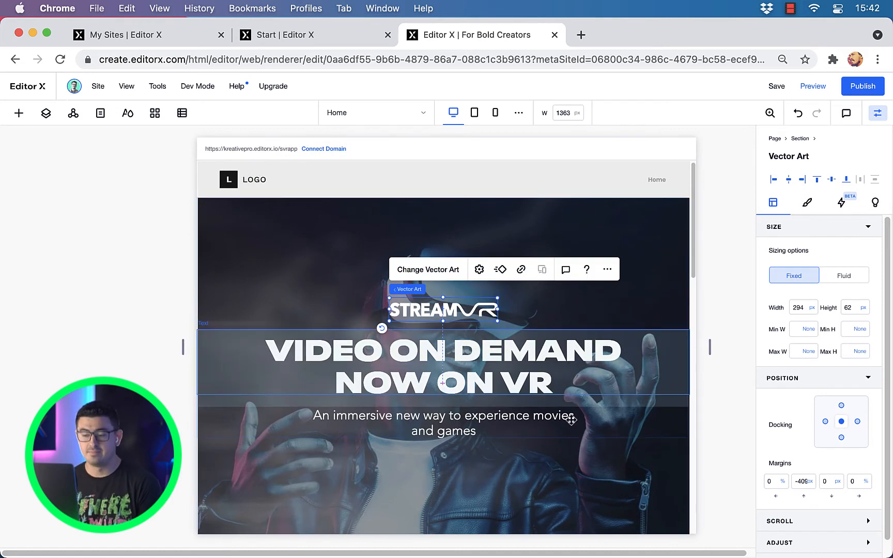
pyautogui.click(874, 119)
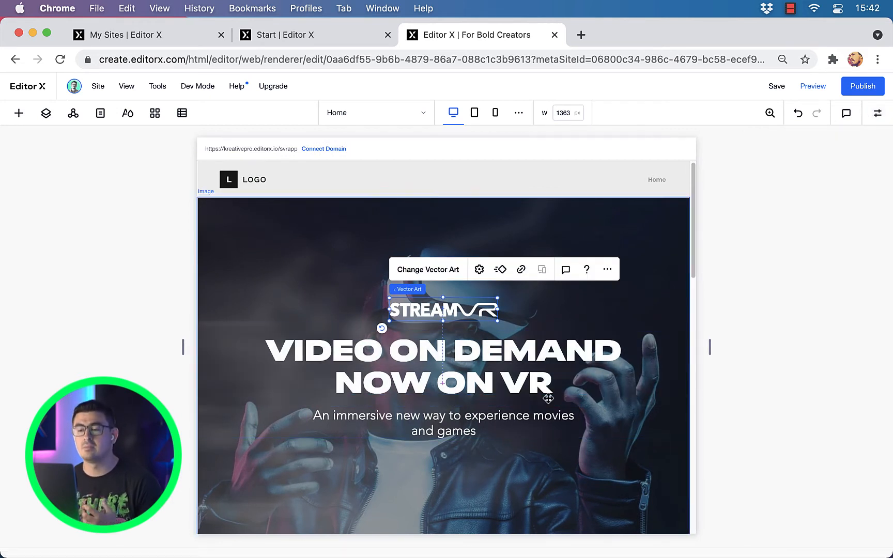
pyautogui.click(289, 402)
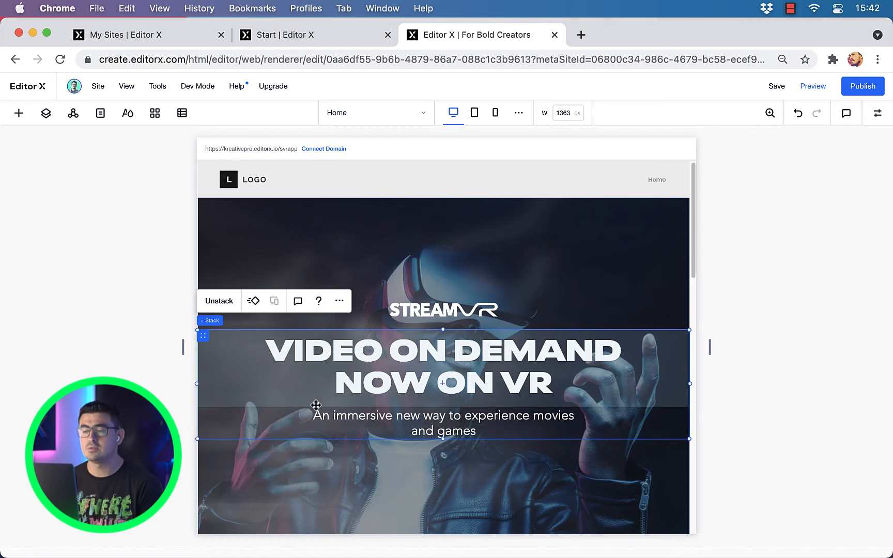
pyautogui.click(421, 315)
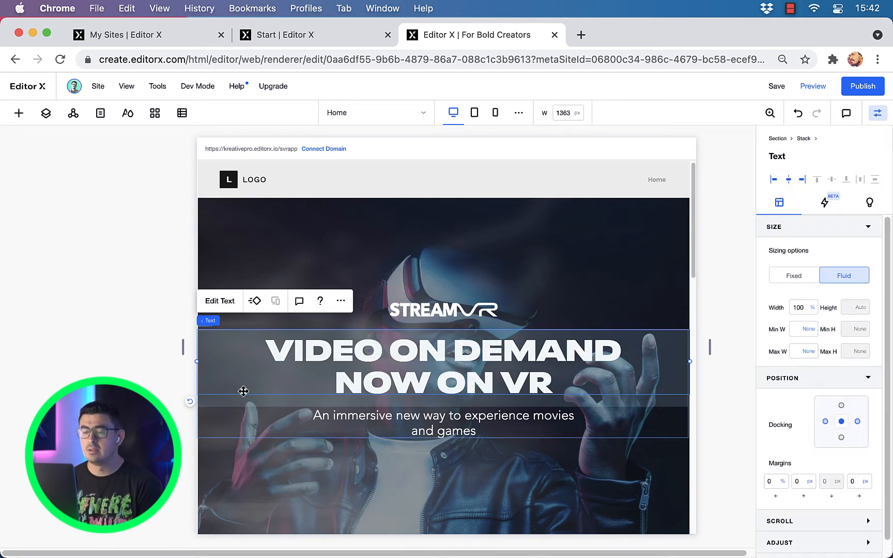
# Unstack the title and tagline and group them with the logo into one new stack
pyautogui.rightClick(254, 401)
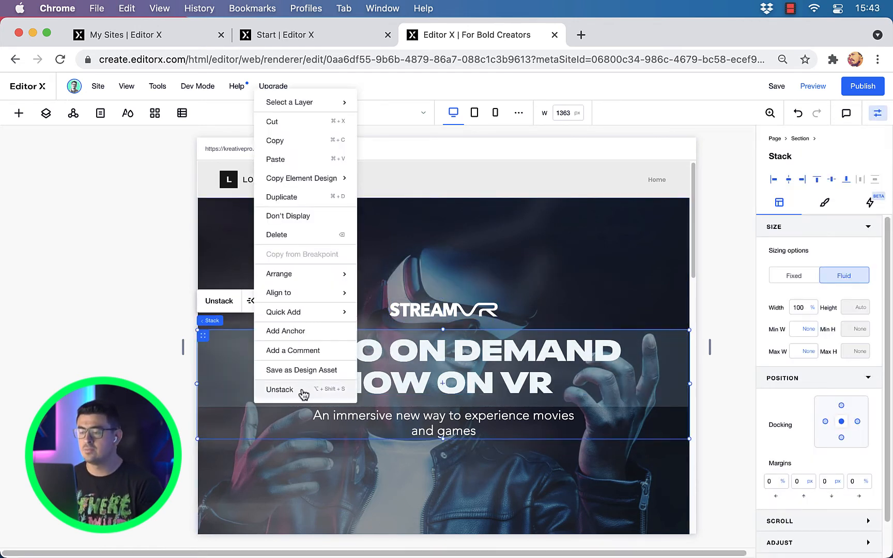
pyautogui.click(279, 390)
pyautogui.click(367, 420)
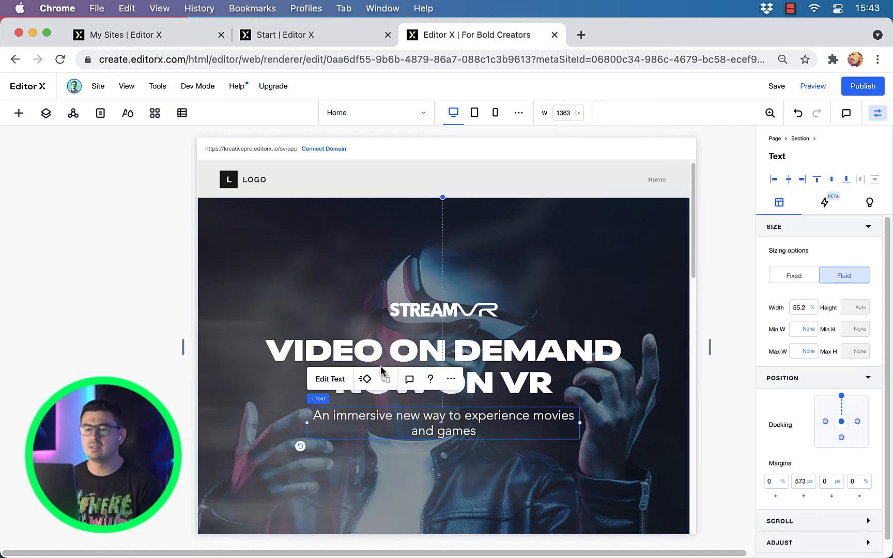
pyautogui.keyDown('shift'); pyautogui.click(381, 355); pyautogui.keyUp('shift')
pyautogui.keyDown('shift'); pyautogui.click(415, 311); pyautogui.keyUp('shift')
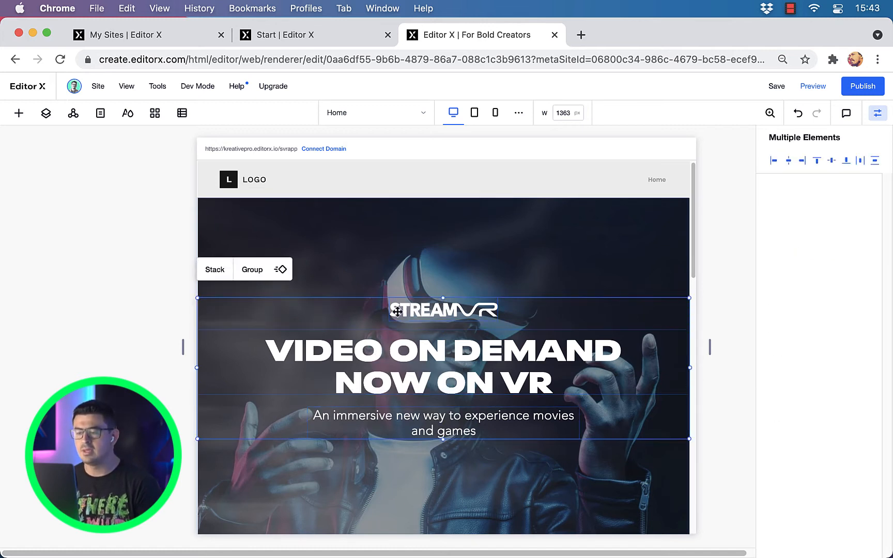
pyautogui.click(221, 272)
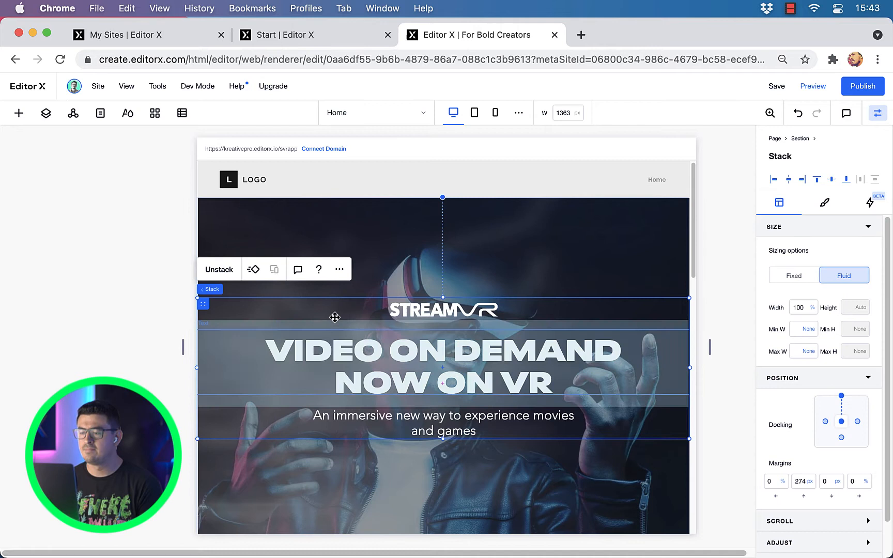
# Center the stack in the section, docked to its center, and reduce the gap between the logo and the title
pyautogui.click(830, 180)
pyautogui.click(789, 180)
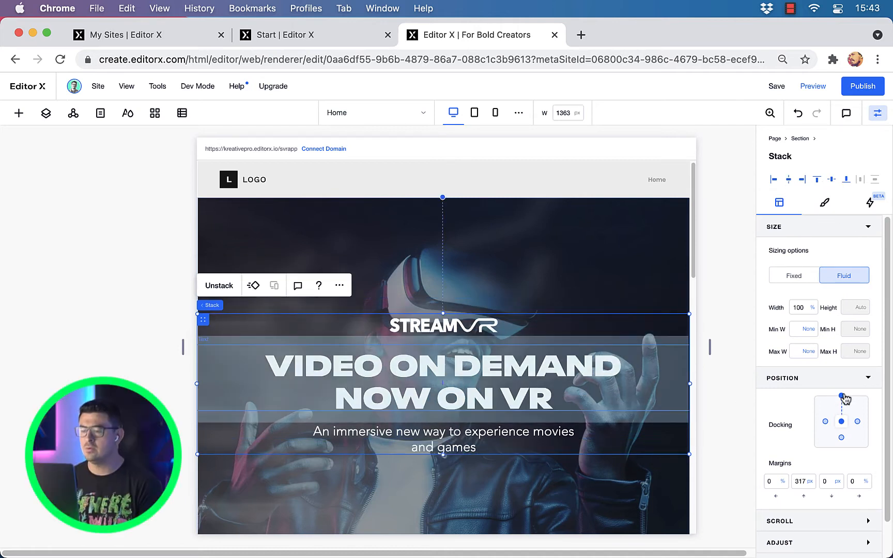
pyautogui.click(445, 325)
pyautogui.click(470, 383)
pyautogui.moveTo(469, 383); pyautogui.dragTo(565, 406)
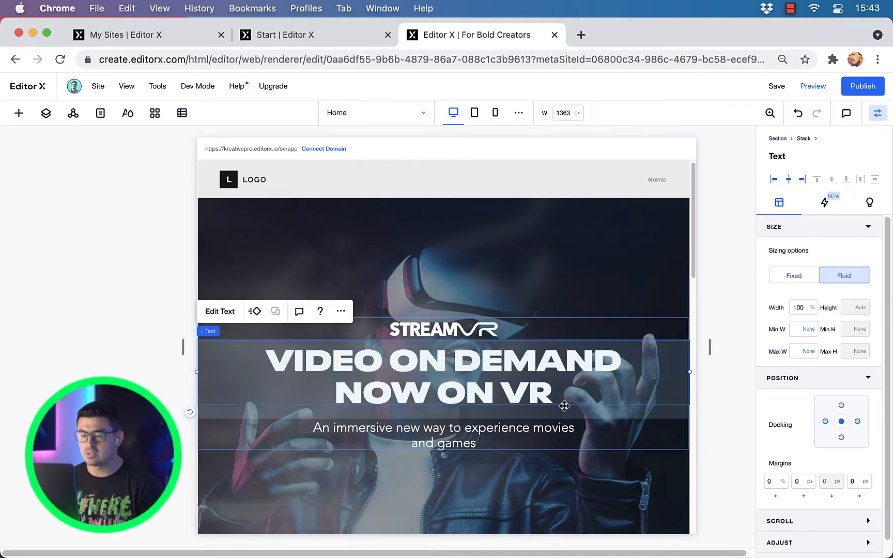
# Color the word "VR" in the title with the theme green #0DFF96
pyautogui.doubleClick(476, 376)
pyautogui.moveTo(497, 392); pyautogui.dragTo(552, 394)
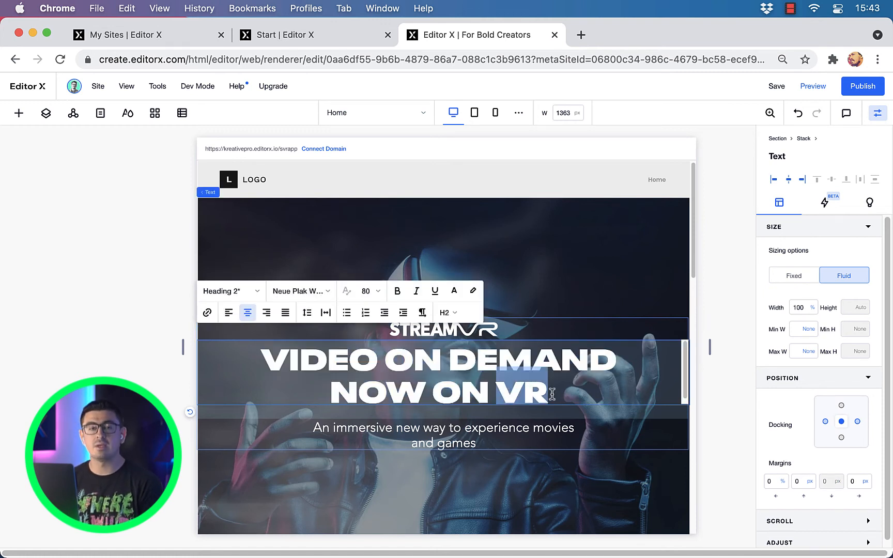
pyautogui.click(455, 292)
pyautogui.click(478, 369)
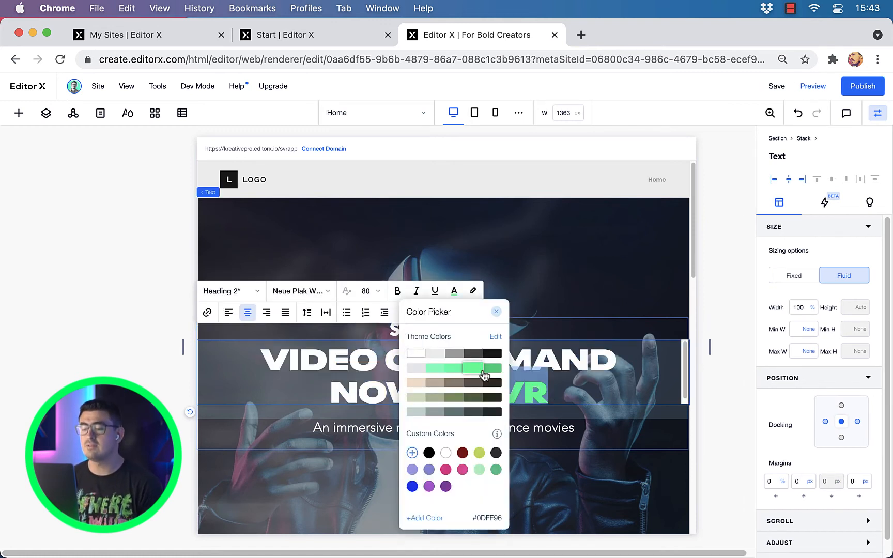
# Widen the tagline's text box so the tagline fits on a single line
pyautogui.click(592, 428)
pyautogui.click(331, 431)
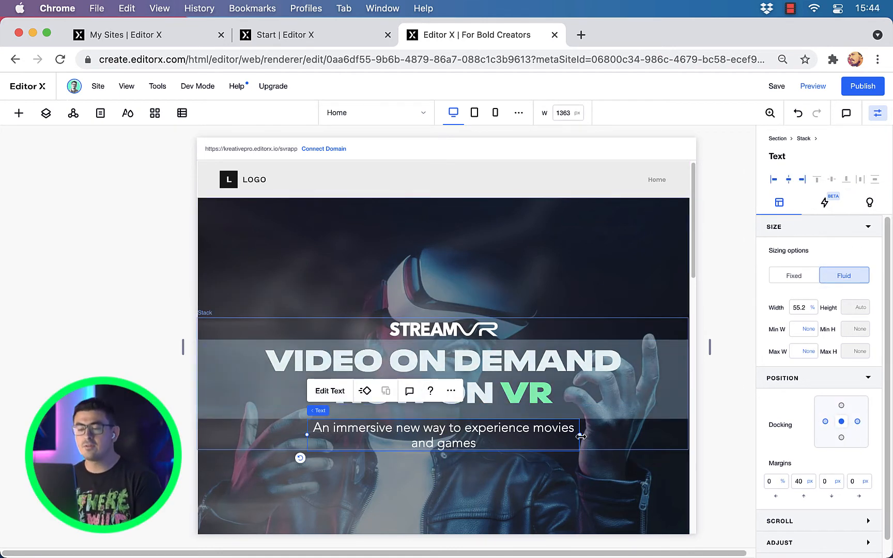
pyautogui.moveTo(579, 434); pyautogui.dragTo(663, 423)
# Add a button to the stack below the tagline and center it horizontally
pyautogui.rightClick(637, 419)
pyautogui.moveTo(683, 331)
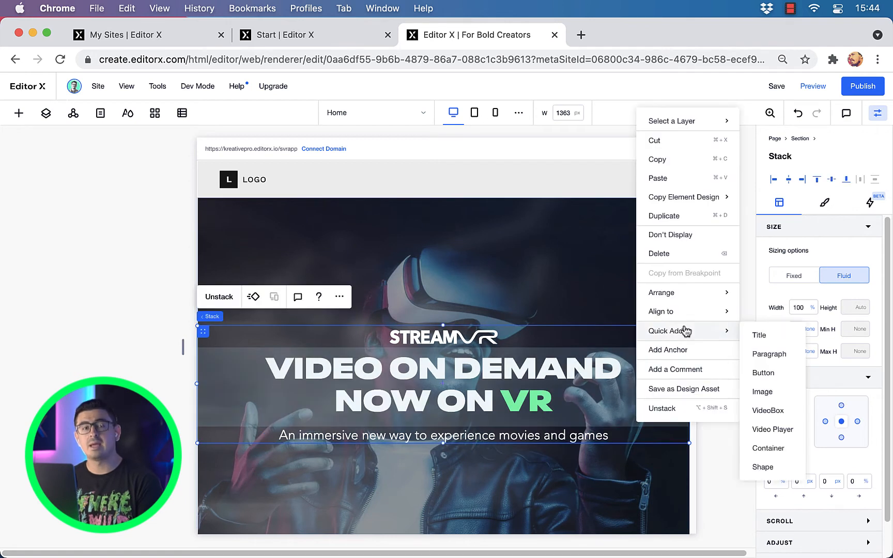
pyautogui.click(762, 372)
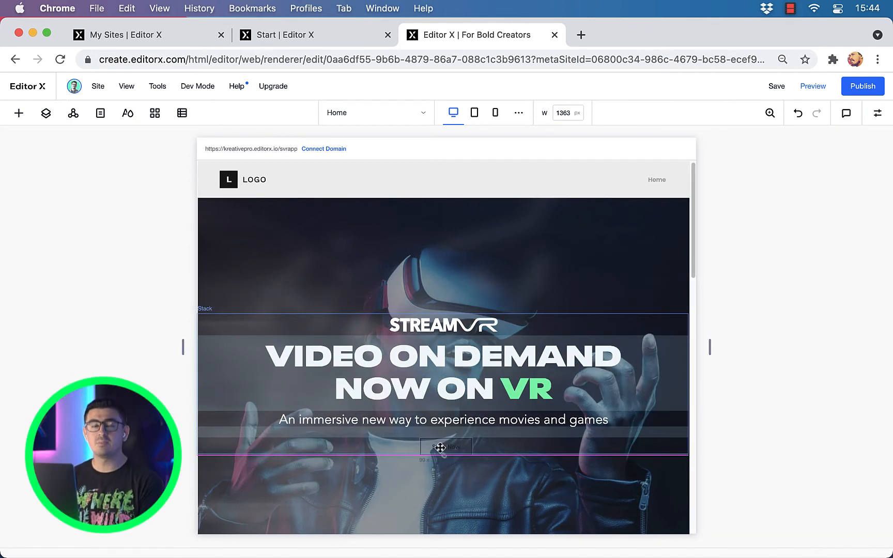
pyautogui.click(439, 447)
pyautogui.click(876, 114)
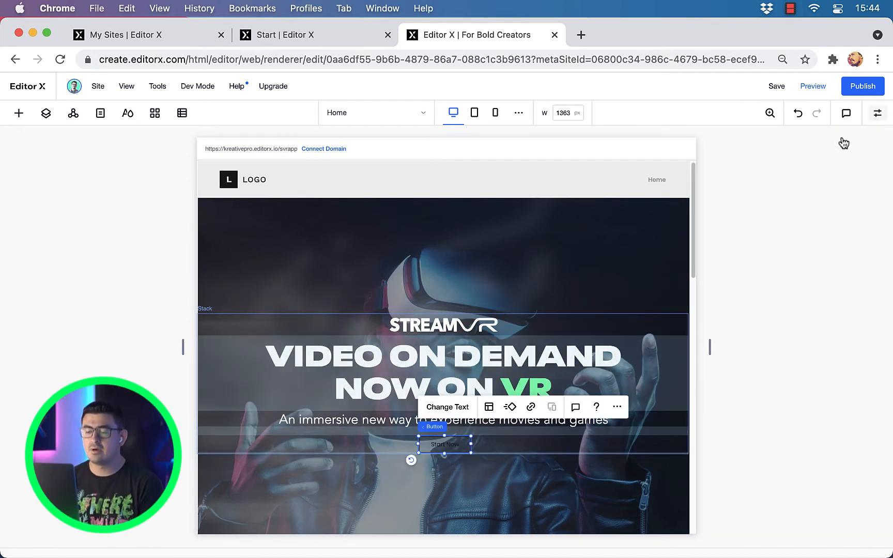
pyautogui.click(778, 180)
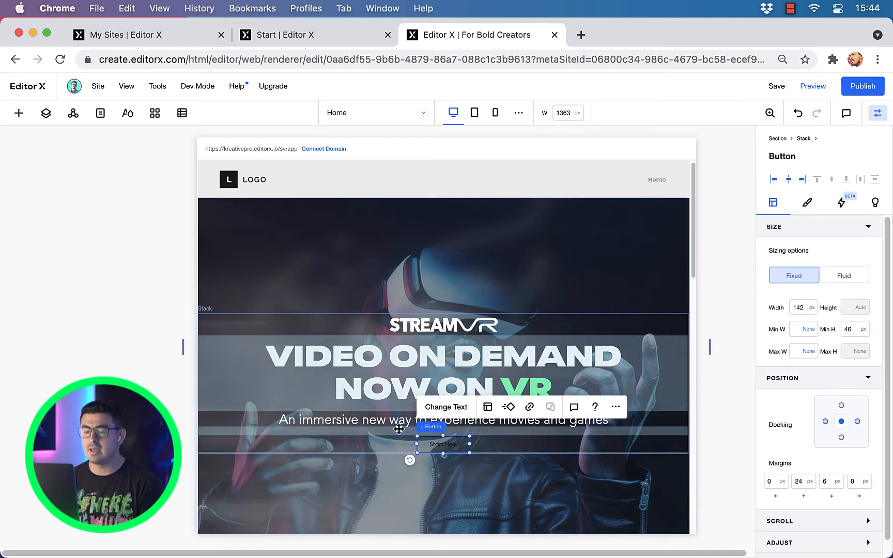
# Fill the button with the theme green #0DFF96 at 100% opacity and open its border settings
pyautogui.click(806, 202)
pyautogui.click(801, 293)
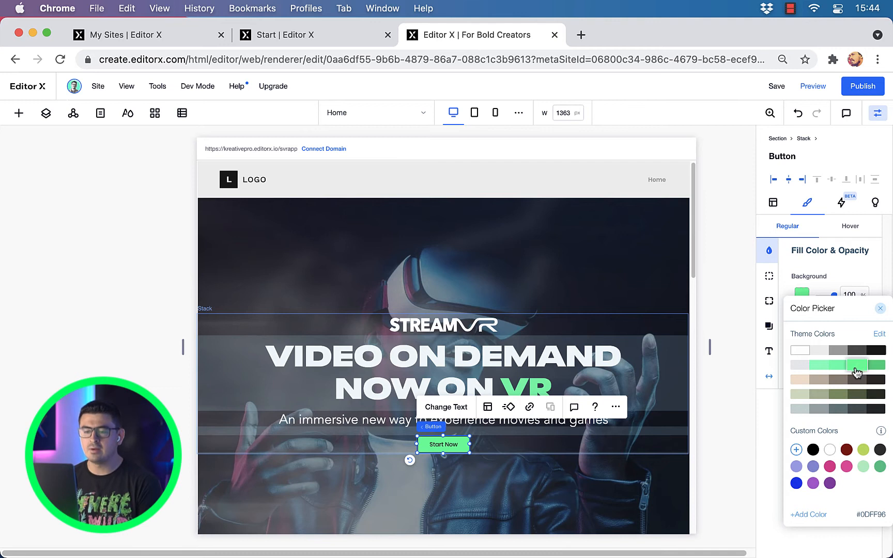
pyautogui.click(878, 308)
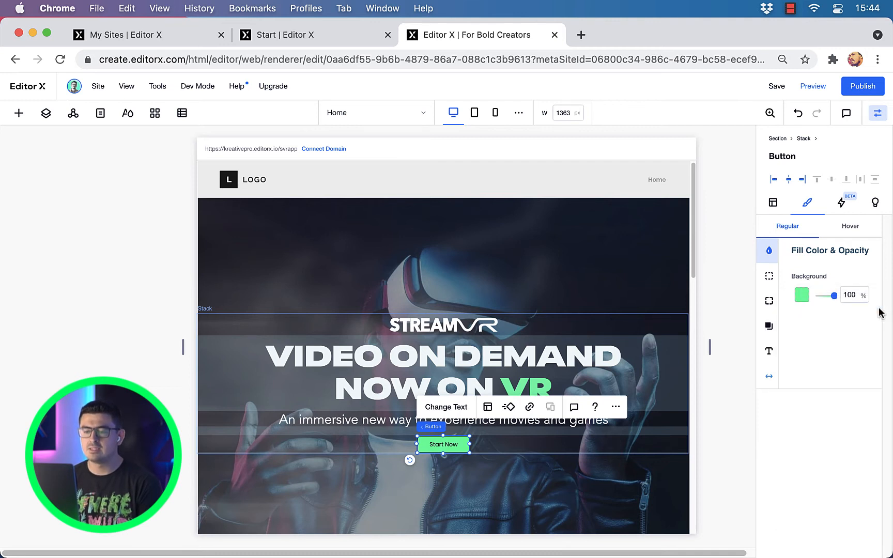
pyautogui.click(768, 301)
pyautogui.click(768, 276)
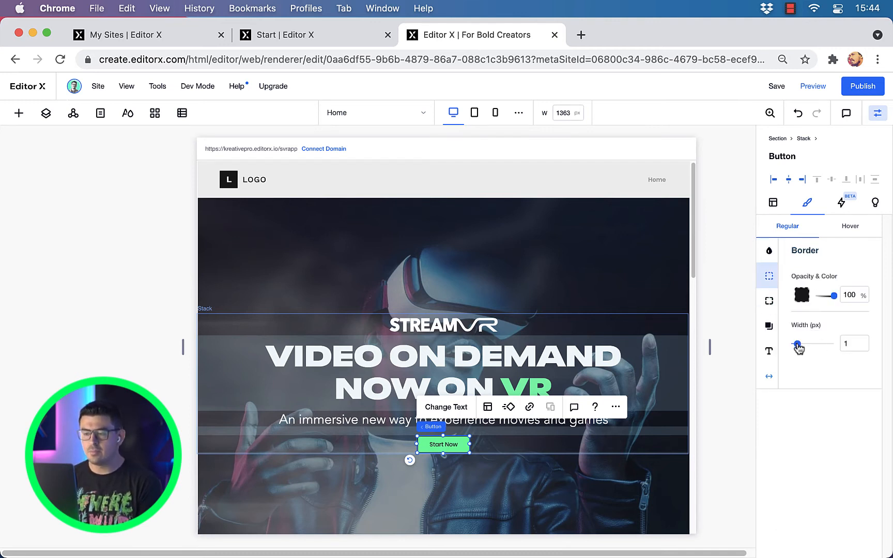
# Set the button's text to bold Avenir at 22 px
pyautogui.click(768, 351)
pyautogui.click(829, 363)
pyautogui.click(787, 443)
pyautogui.write('22')
pyautogui.press('Return')
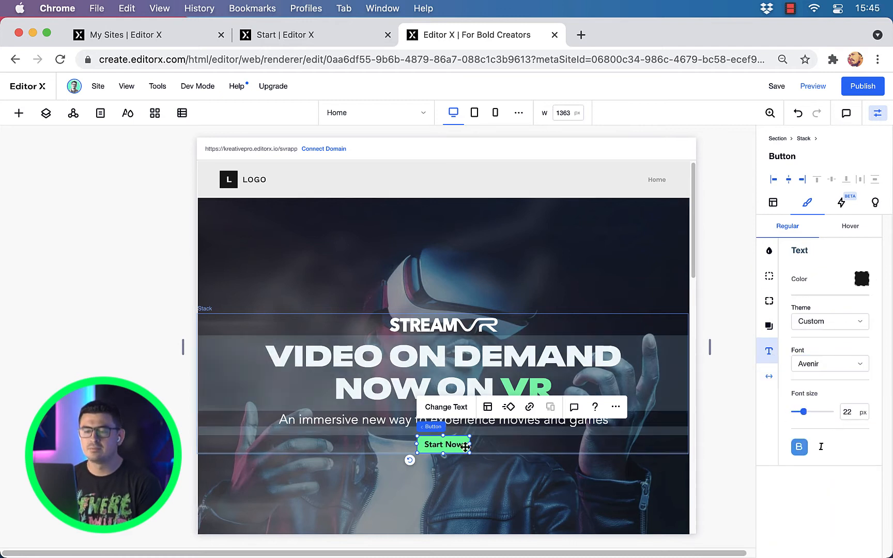
# Set the button's width to 200 px and its minimum height to 50 px
pyautogui.click(773, 203)
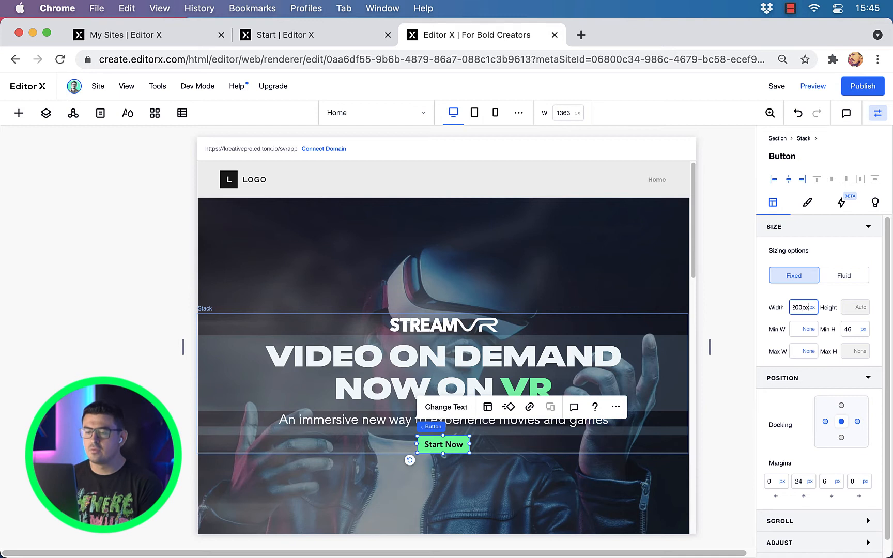
pyautogui.press('Return')
pyautogui.click(855, 330)
pyautogui.write('50')
pyautogui.press('Return')
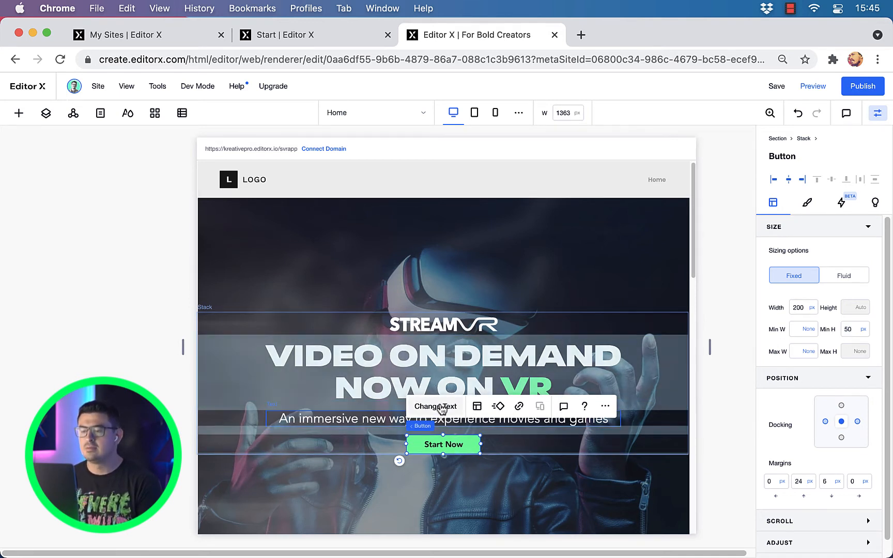
# Change the button's label to "Get Started"
pyautogui.click(442, 408)
pyautogui.write('Get Started')
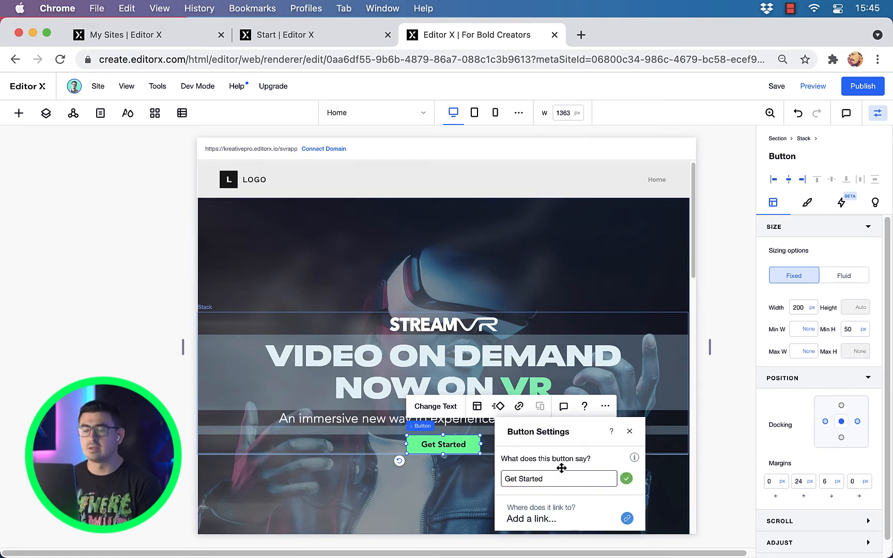
pyautogui.click(461, 478)
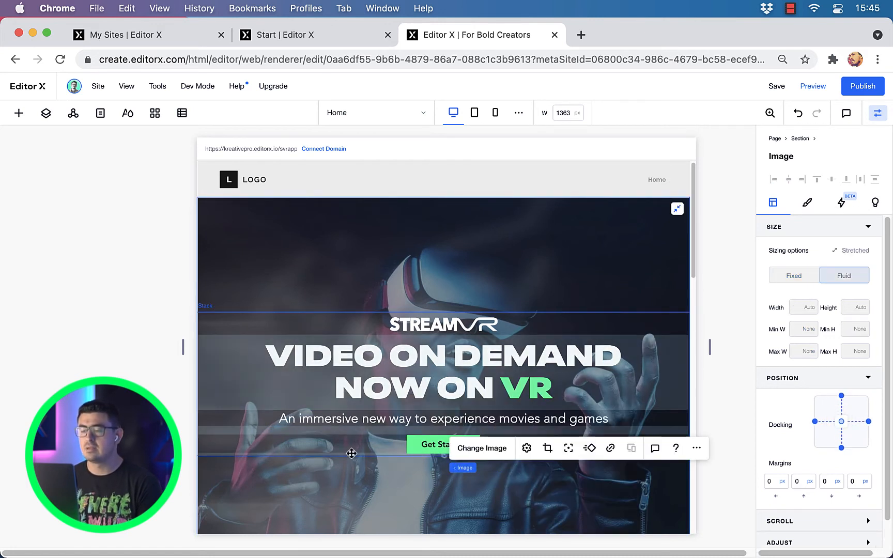
pyautogui.click(351, 453)
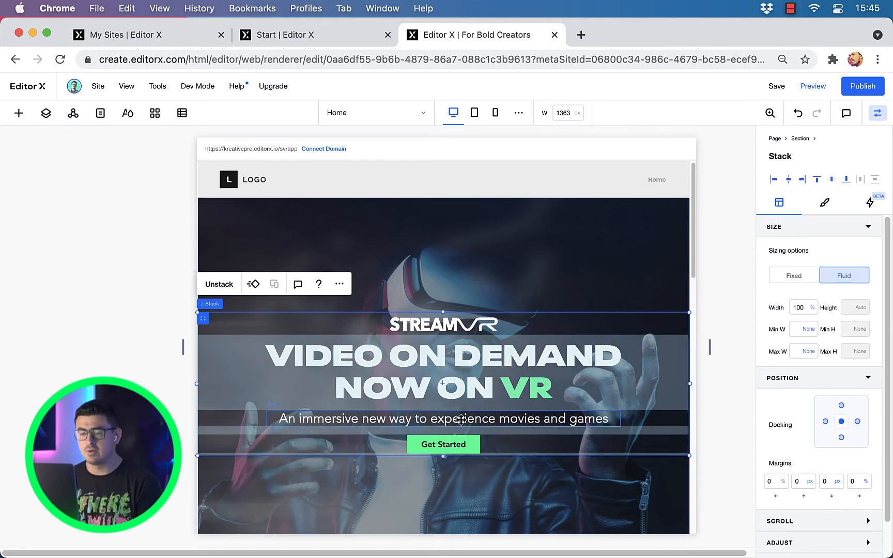
pyautogui.click(522, 236)
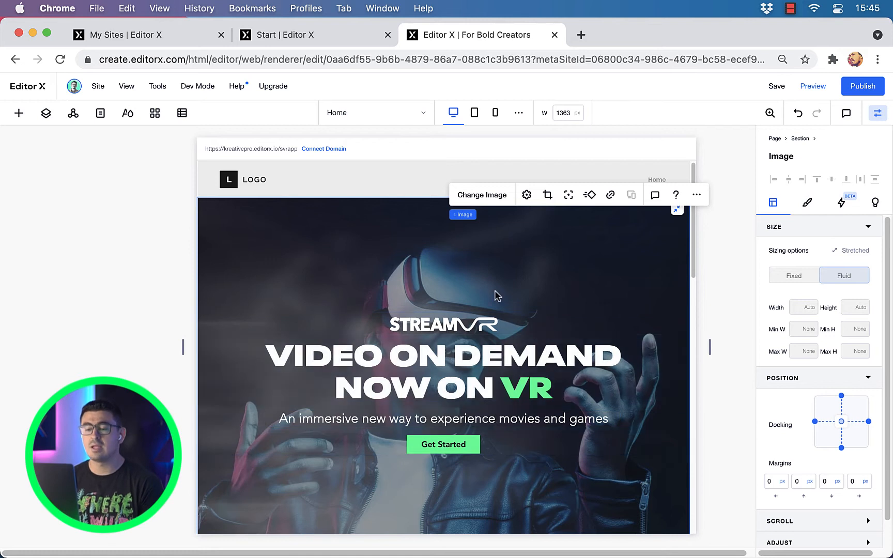
# Rename the hero section's layer as HERO
pyautogui.click(46, 112)
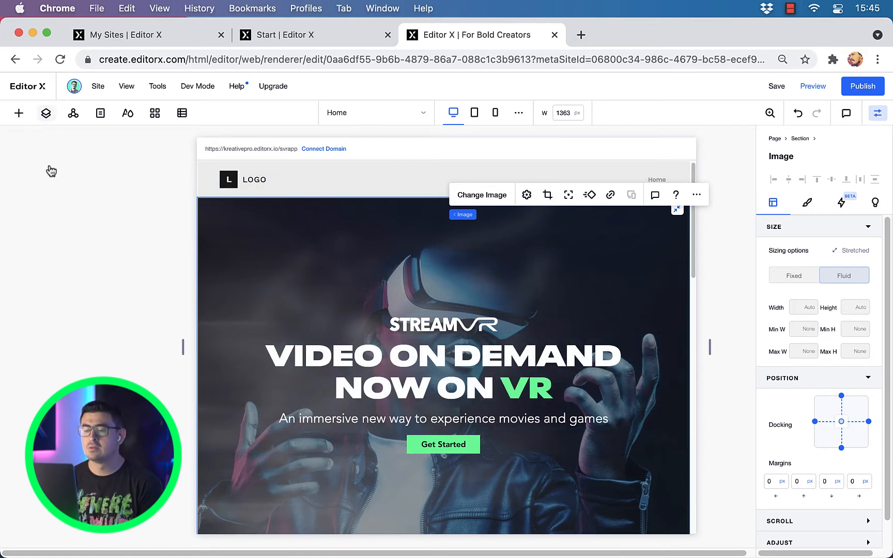
pyautogui.click(66, 206)
pyautogui.doubleClick(68, 206)
pyautogui.write('HERO')
pyautogui.press('Return')
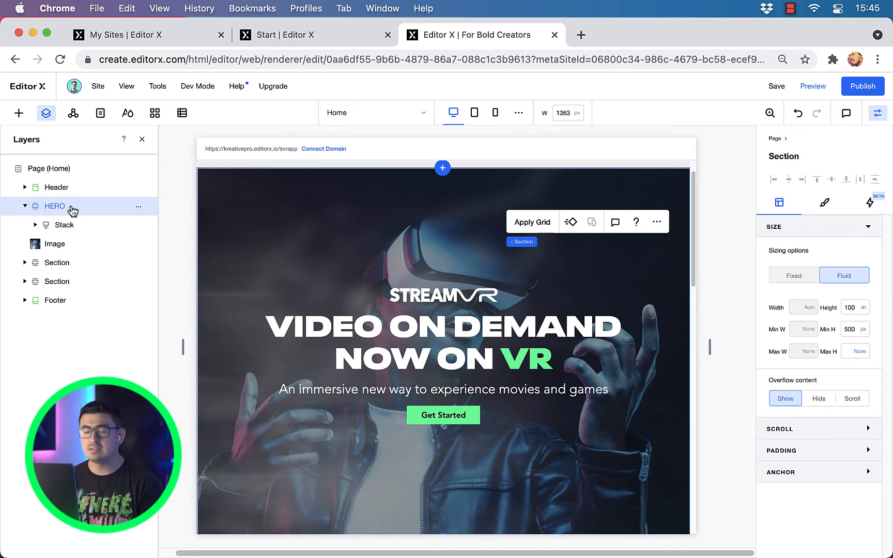
# Set a linked padding of 10 px on all four sides of the HERO section
pyautogui.click(818, 452)
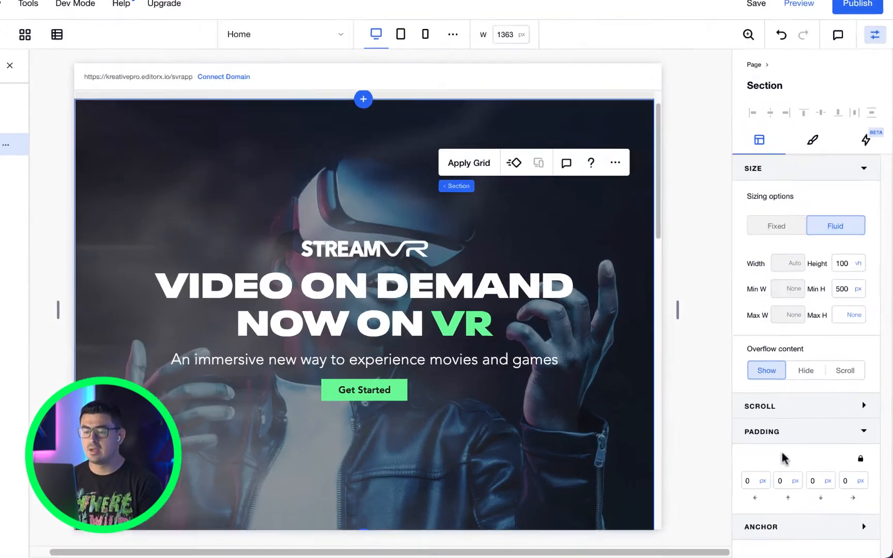
pyautogui.click(850, 427)
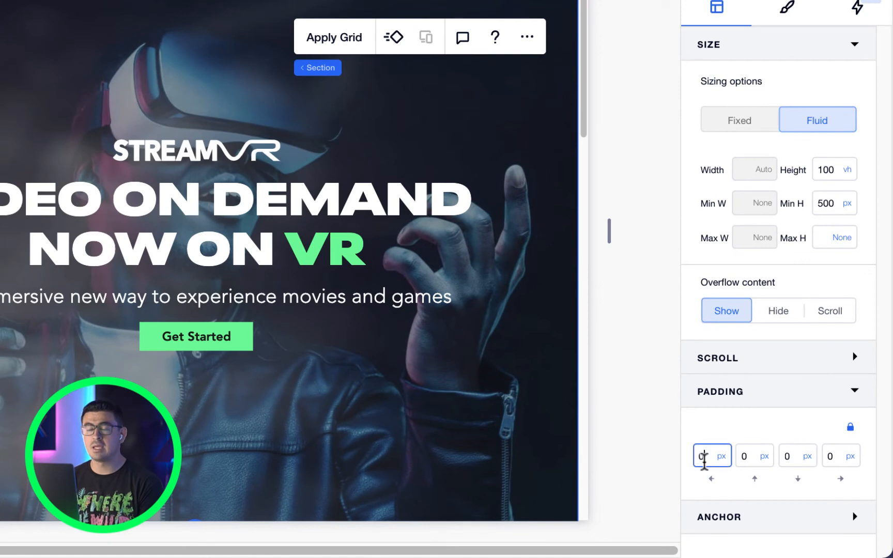
pyautogui.write('10')
pyautogui.press('Return')
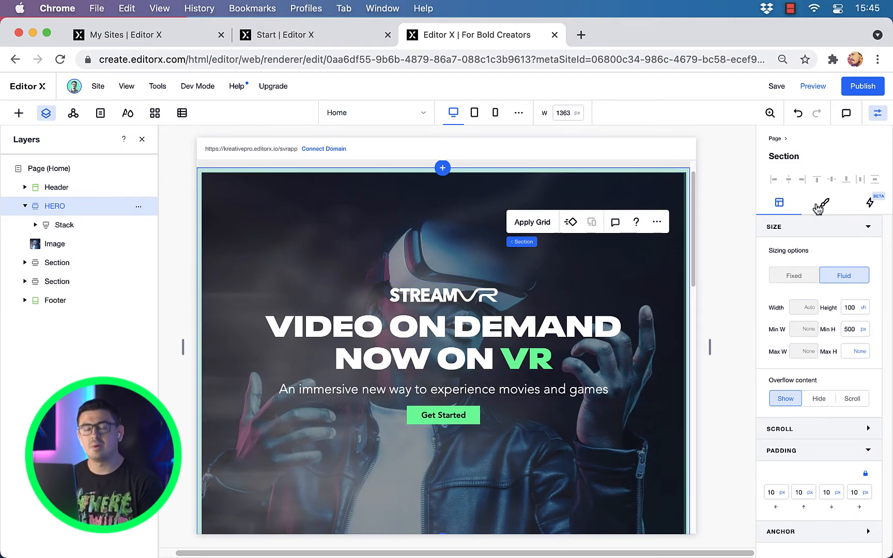
# Fill the HERO section's background with the bright green theme color so it frames the photo
pyautogui.click(824, 202)
pyautogui.click(811, 273)
pyautogui.click(856, 340)
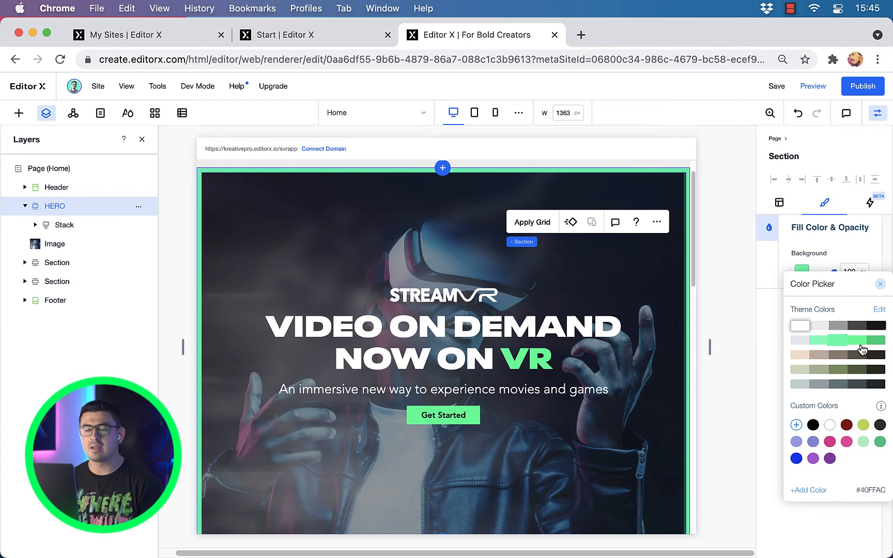
pyautogui.click(880, 285)
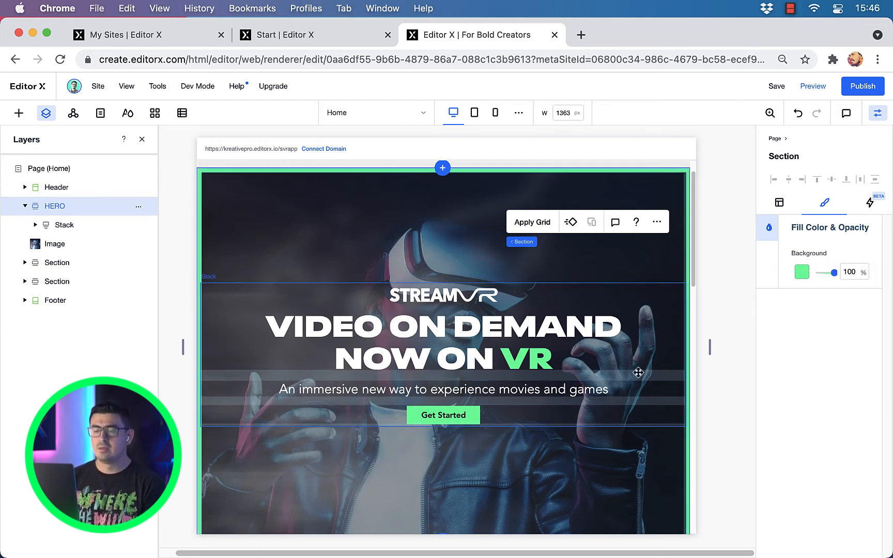
pyautogui.scroll(-2, 643, 366)
pyautogui.scroll(3, 645, 365)
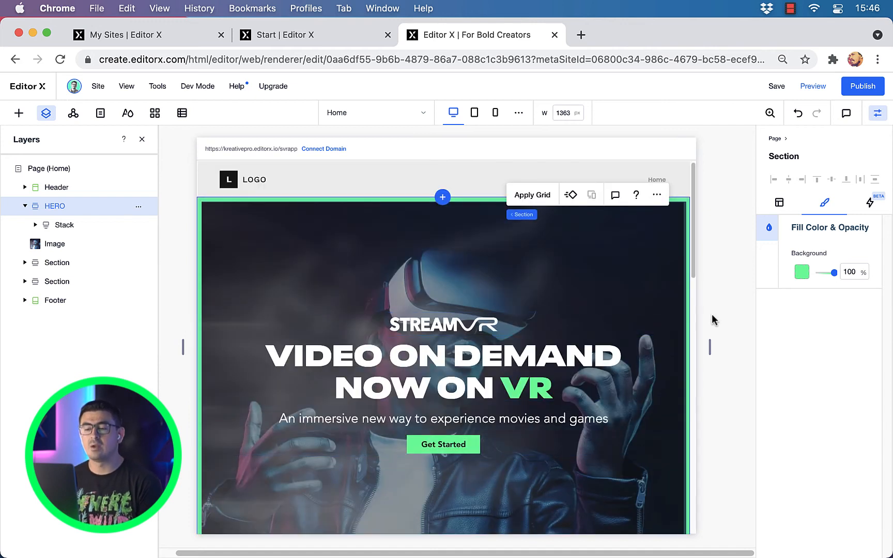
# Set the hero image's scroll behavior to Parallax and preview the effect while scrolling the page
pyautogui.click(493, 253)
pyautogui.click(374, 273)
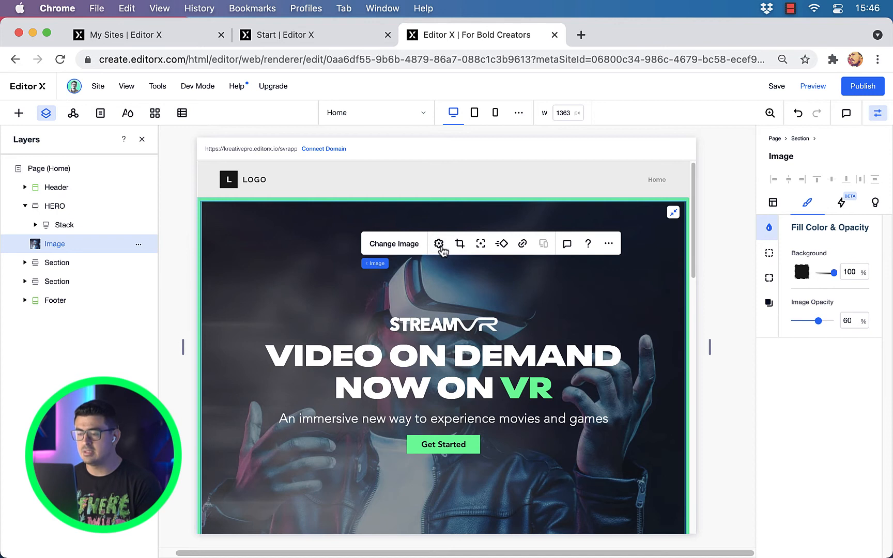
pyautogui.click(438, 244)
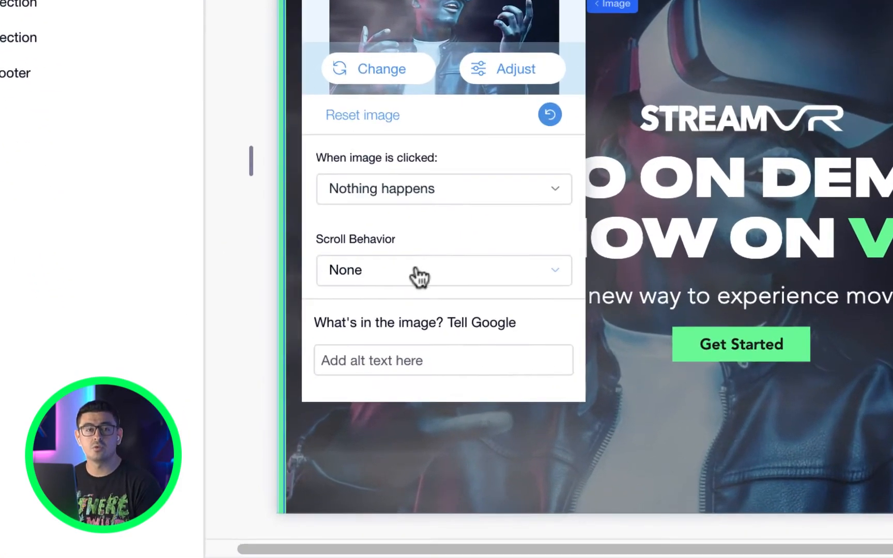
pyautogui.click(274, 407)
pyautogui.click(430, 338)
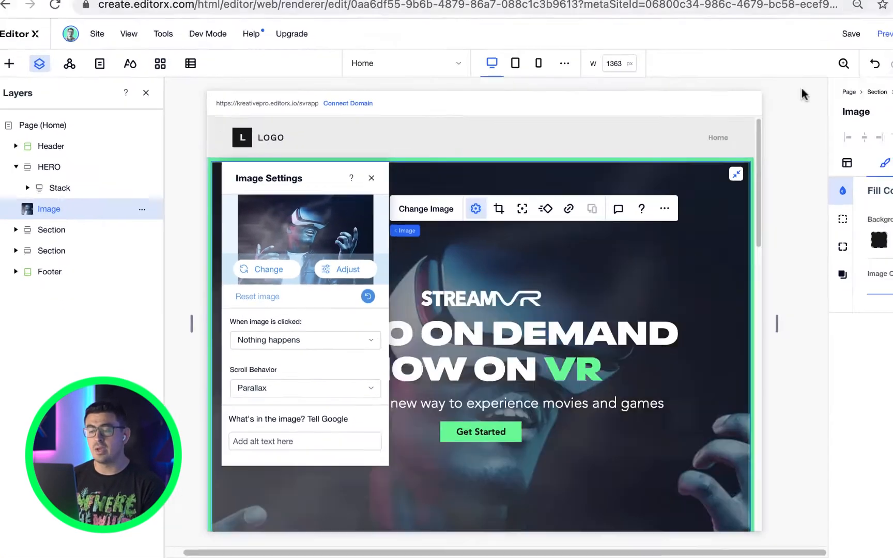
pyautogui.click(807, 91)
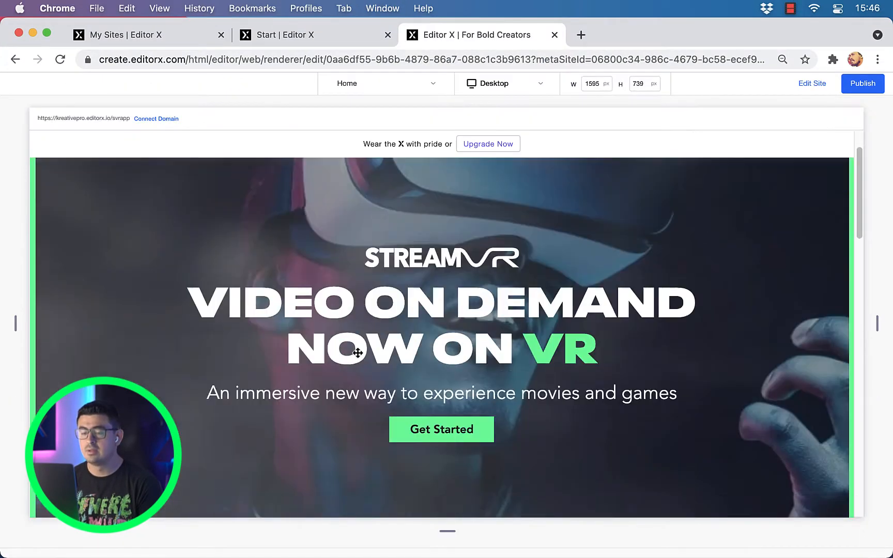
pyautogui.moveTo(859, 224); pyautogui.dragTo(837, 199)
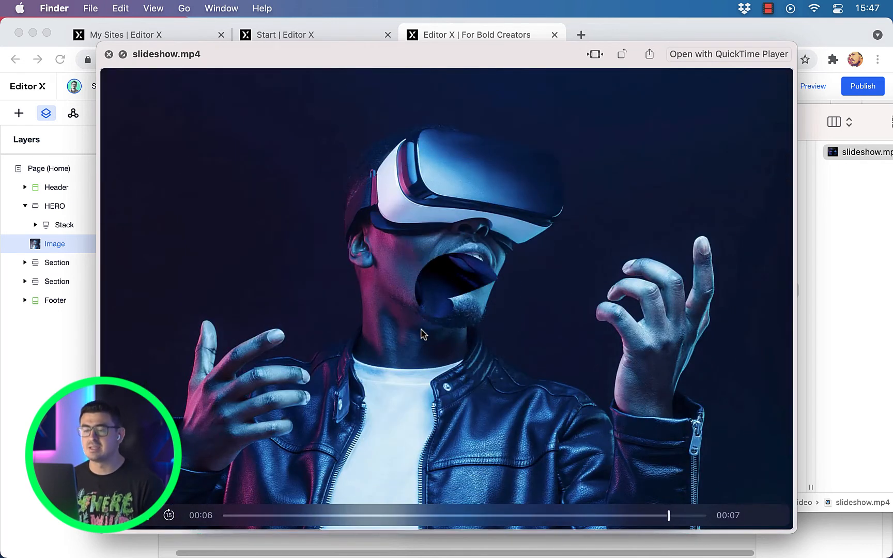
# Add a video box to the HERO section and load slideshow.mp4 from the site files into it
pyautogui.click(96, 207)
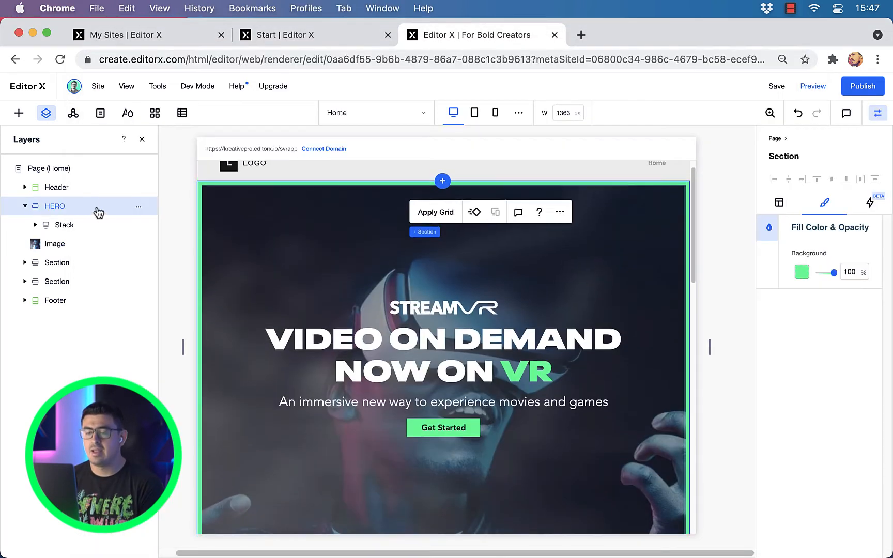
pyautogui.click(18, 112)
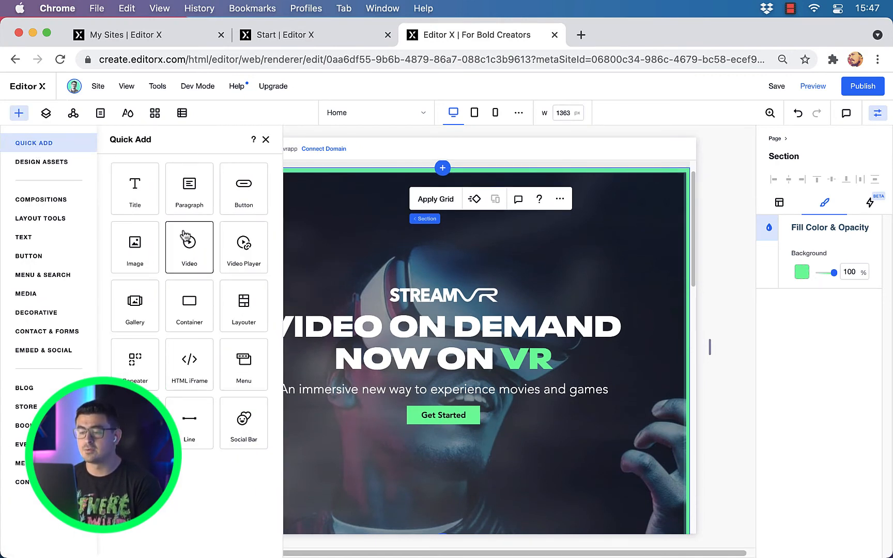
pyautogui.click(191, 247)
pyautogui.doubleClick(462, 365)
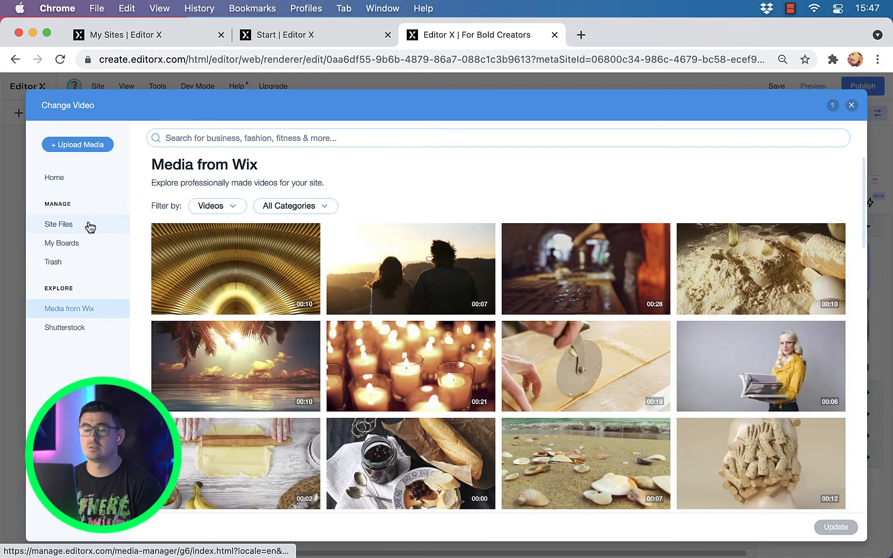
pyautogui.click(90, 224)
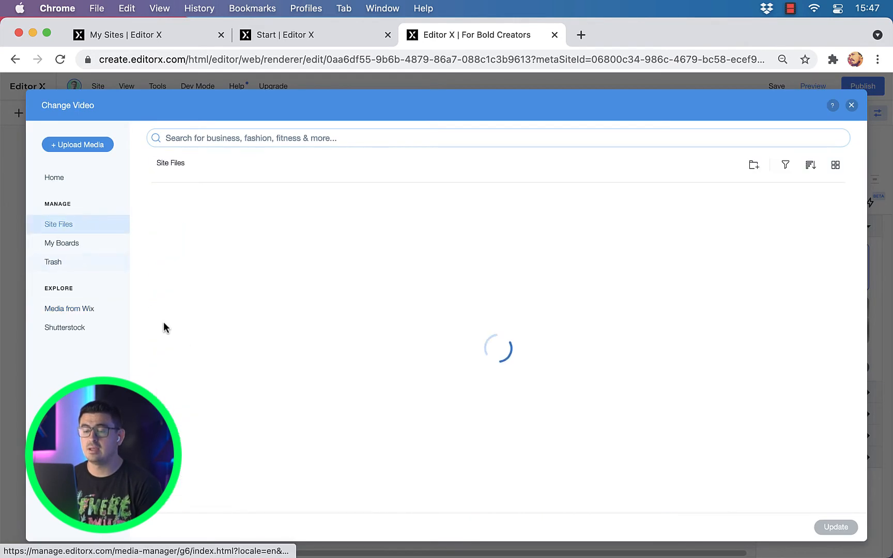
pyautogui.click(211, 272)
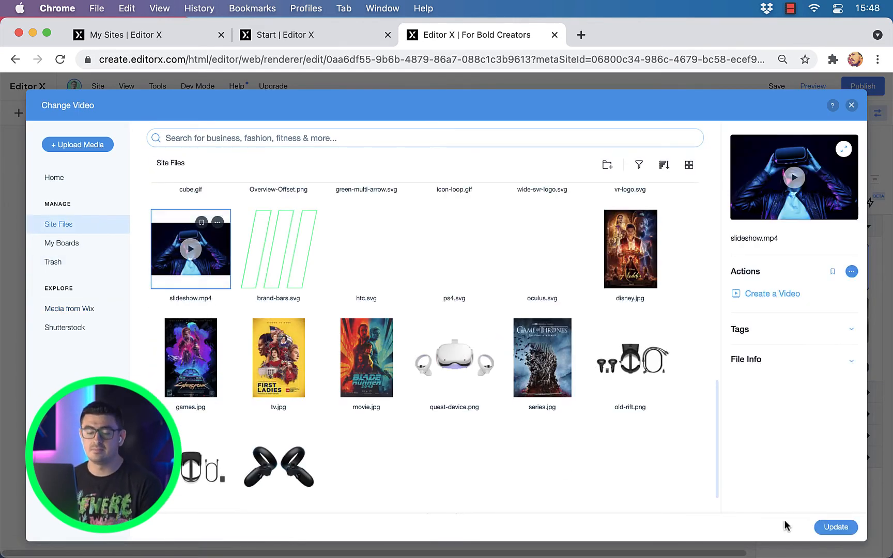
pyautogui.click(835, 526)
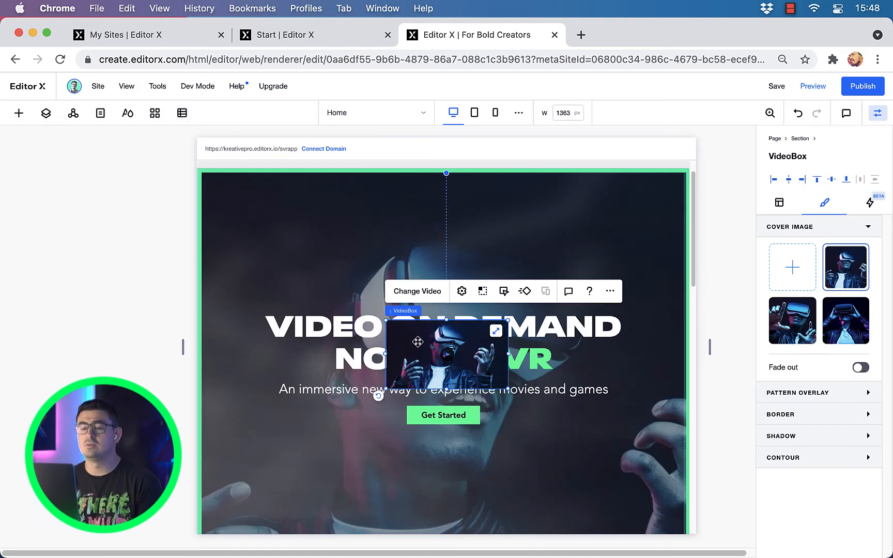
# Arrange the VideoBox layer behind the Stack and directly above the background Image
pyautogui.press('super+Down')
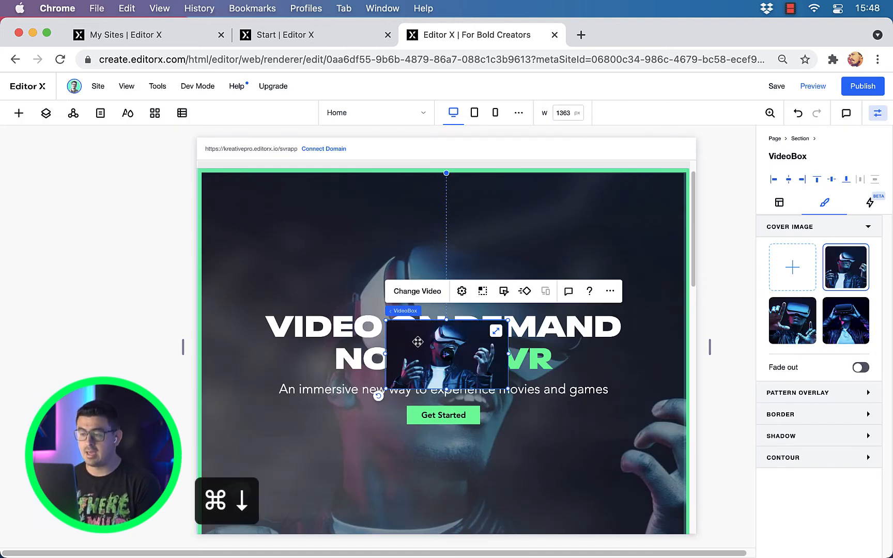
pyautogui.click(46, 113)
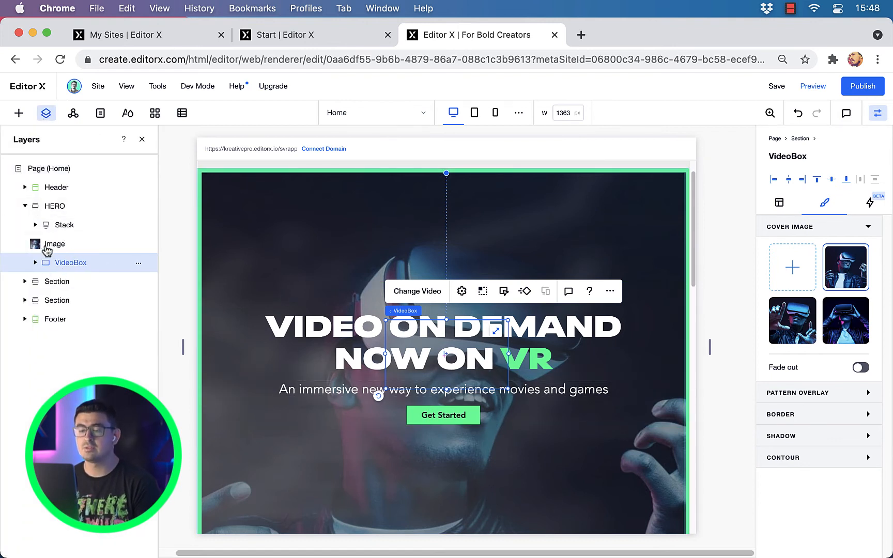
pyautogui.moveTo(65, 261); pyautogui.dragTo(65, 245)
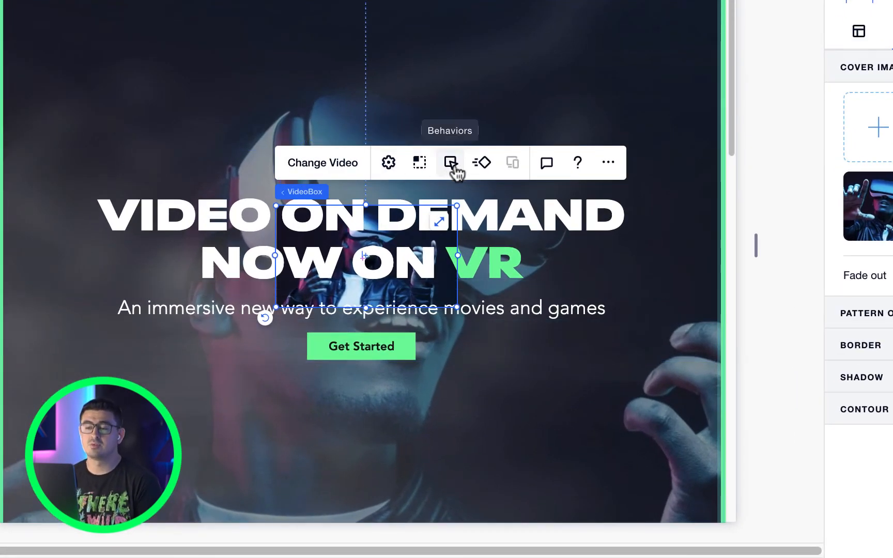
# Configure the video box's behavior so that it has no pause and loops at the end
pyautogui.click(452, 163)
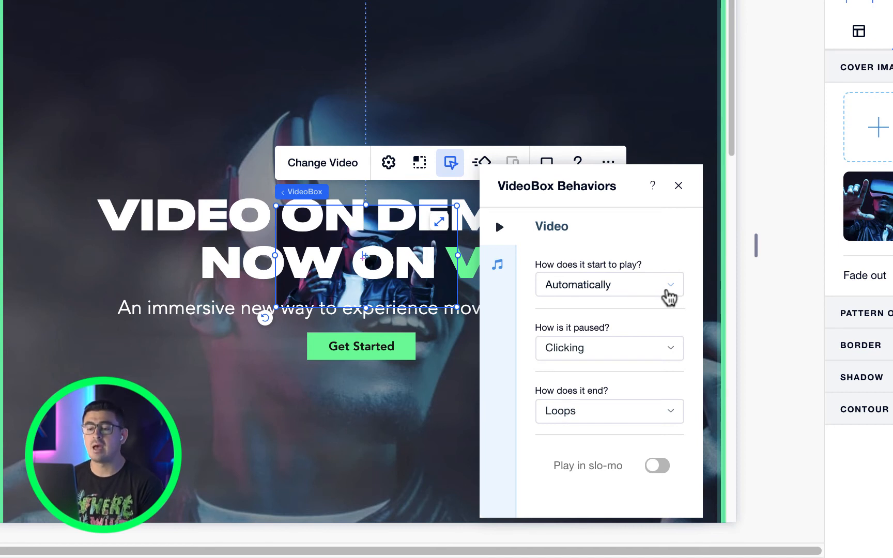
pyautogui.click(669, 359)
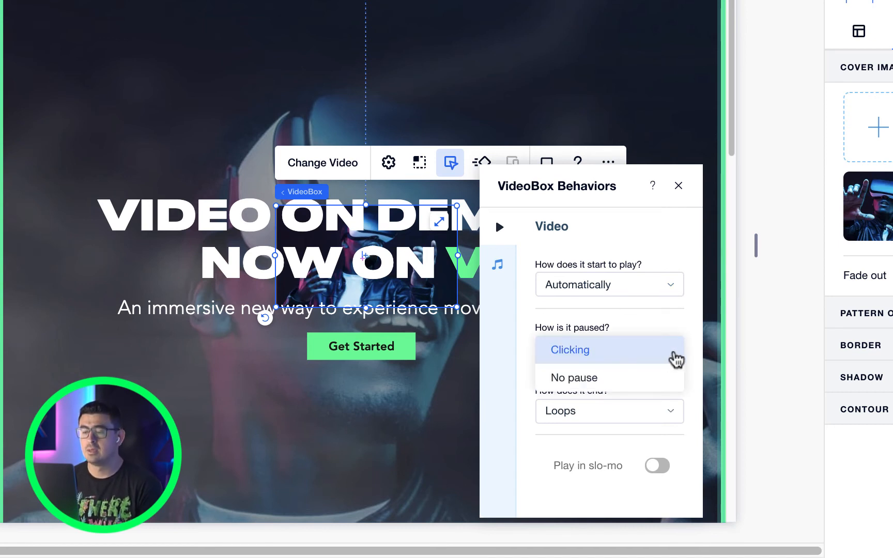
pyautogui.click(668, 323)
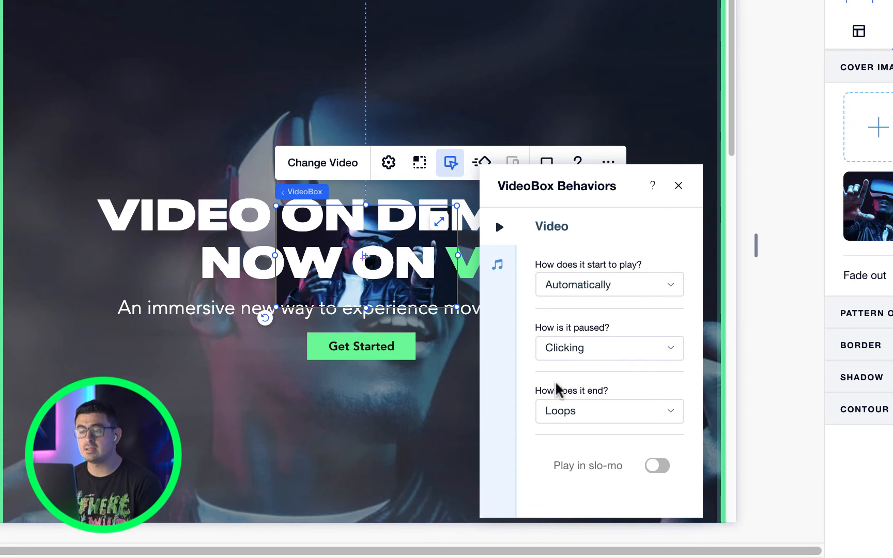
pyautogui.click(671, 352)
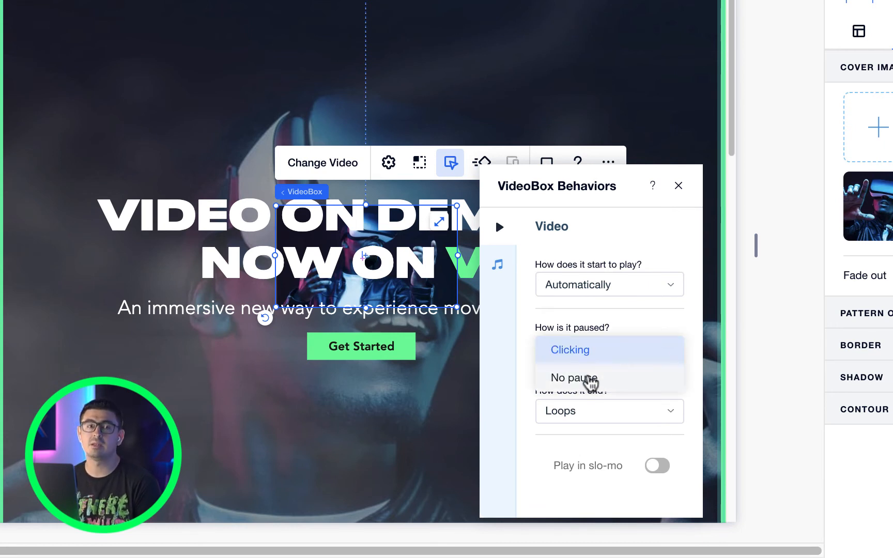
pyautogui.click(589, 378)
pyautogui.click(670, 416)
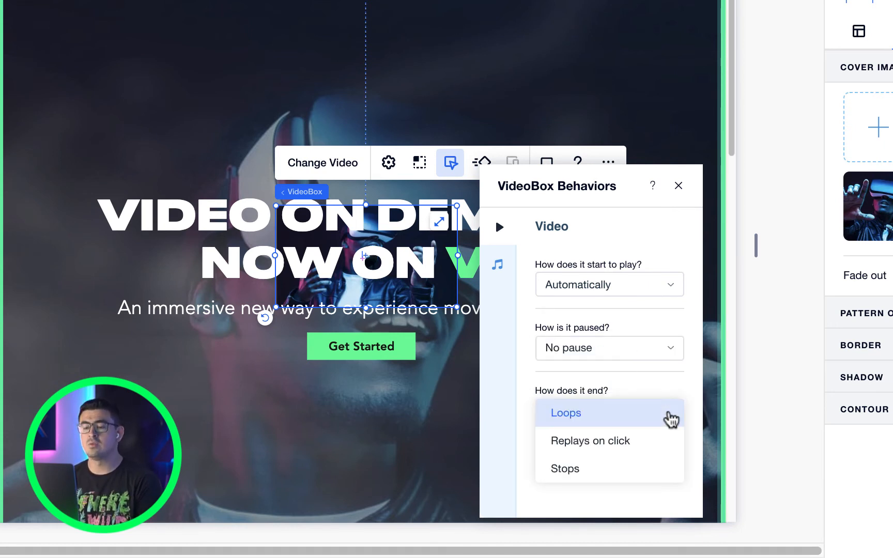
pyautogui.click(573, 414)
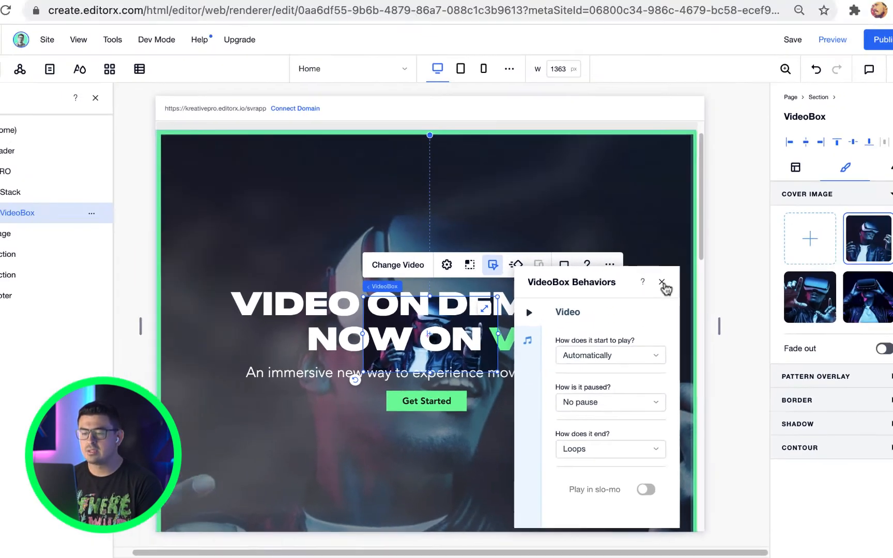
pyautogui.click(678, 185)
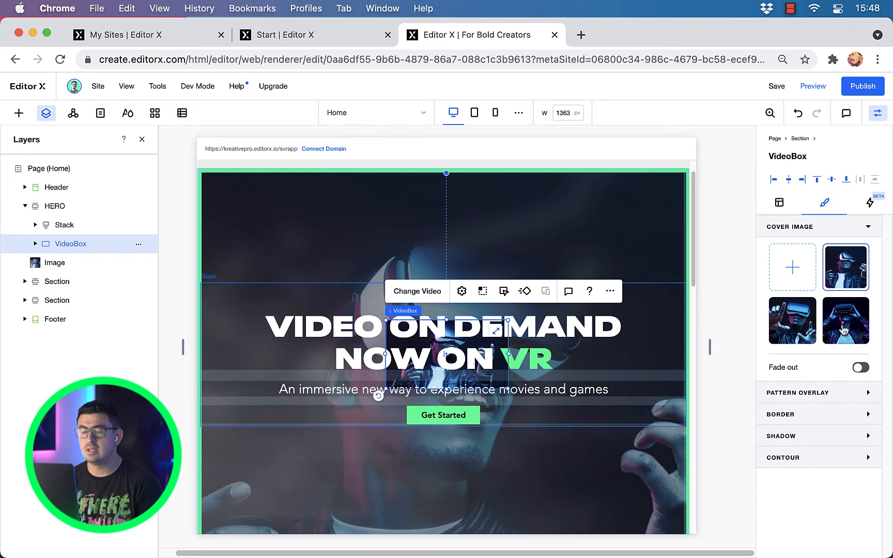
pyautogui.click(823, 393)
pyautogui.click(834, 231)
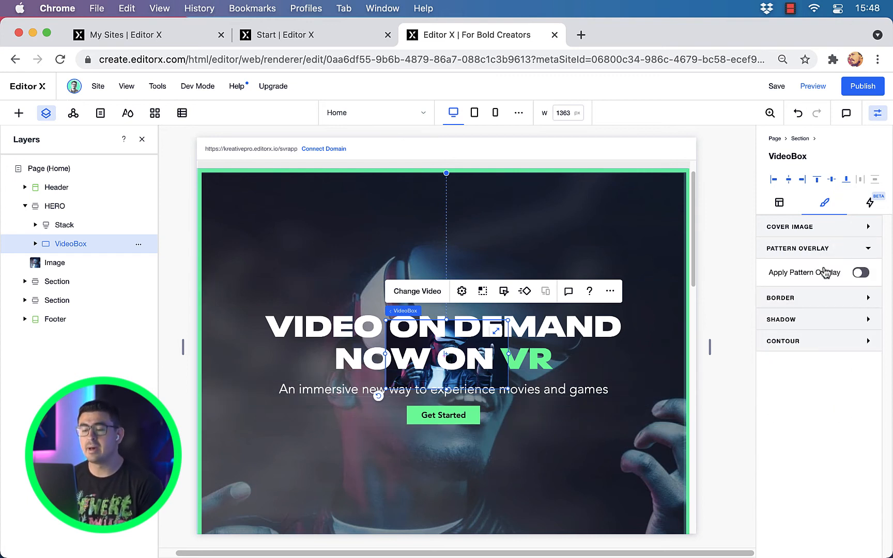
pyautogui.click(860, 274)
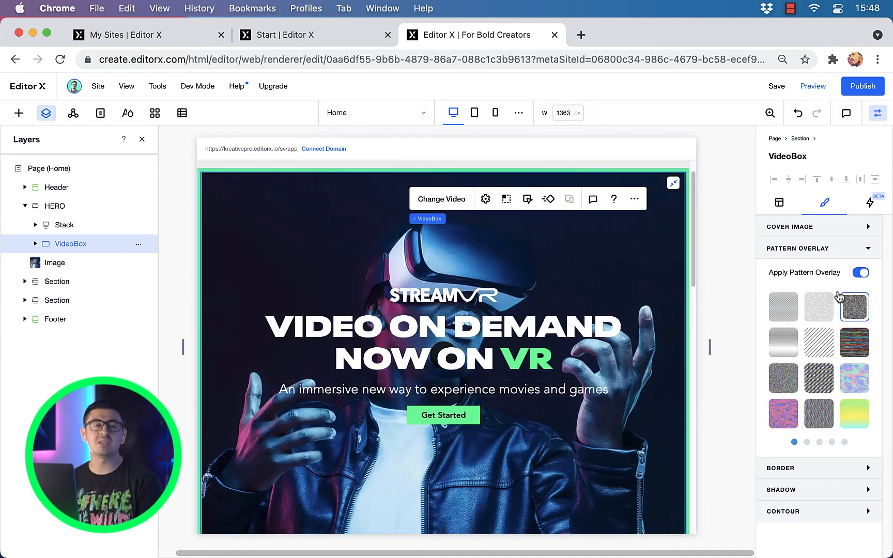
pyautogui.click(858, 274)
# Preview the hero section with the video background and return to editing
pyautogui.click(811, 87)
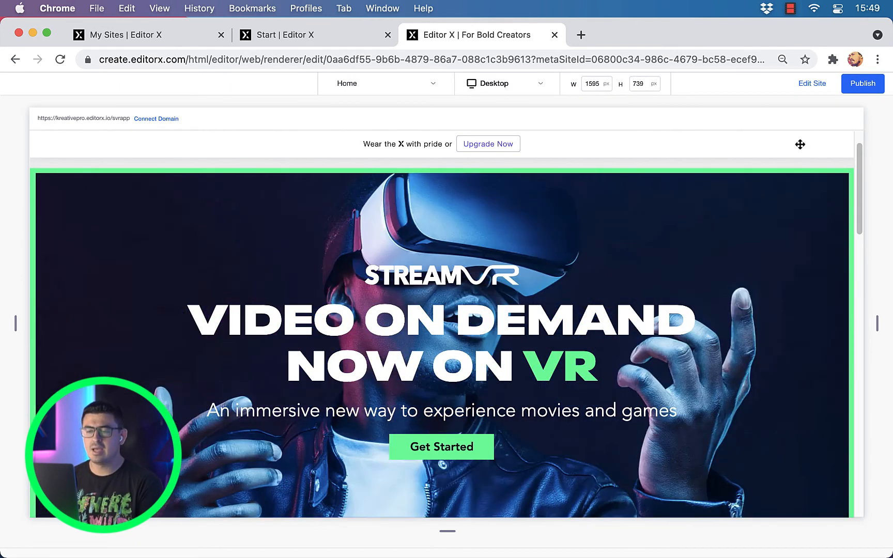
pyautogui.click(812, 84)
# Add a container to the HERO section, stretched to cover the whole section
pyautogui.click(25, 205)
pyautogui.click(19, 112)
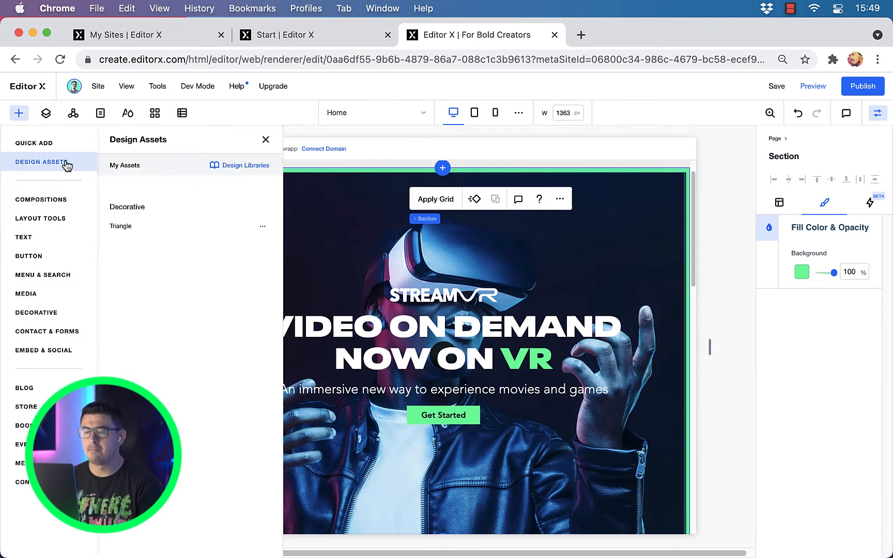
pyautogui.moveTo(83, 219)
pyautogui.moveTo(220, 206); pyautogui.dragTo(542, 321)
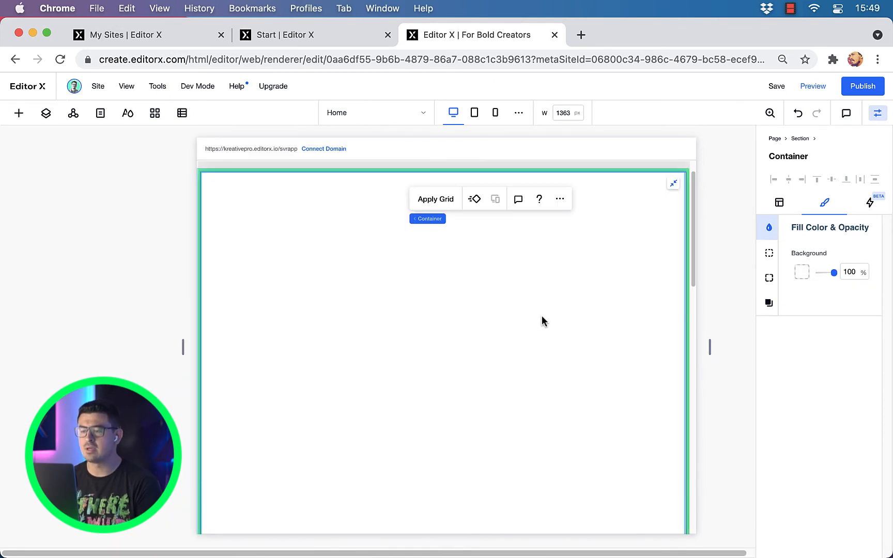
# Fill the stretched container with the near-black theme color at 62% opacity
pyautogui.click(802, 272)
pyautogui.click(876, 329)
pyautogui.click(850, 272)
pyautogui.moveTo(835, 277); pyautogui.dragTo(827, 277)
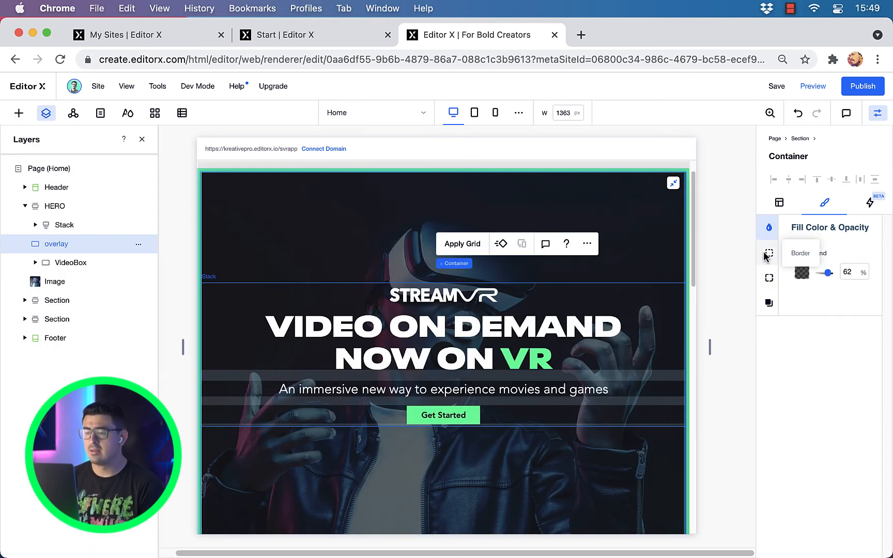
pyautogui.click(768, 255)
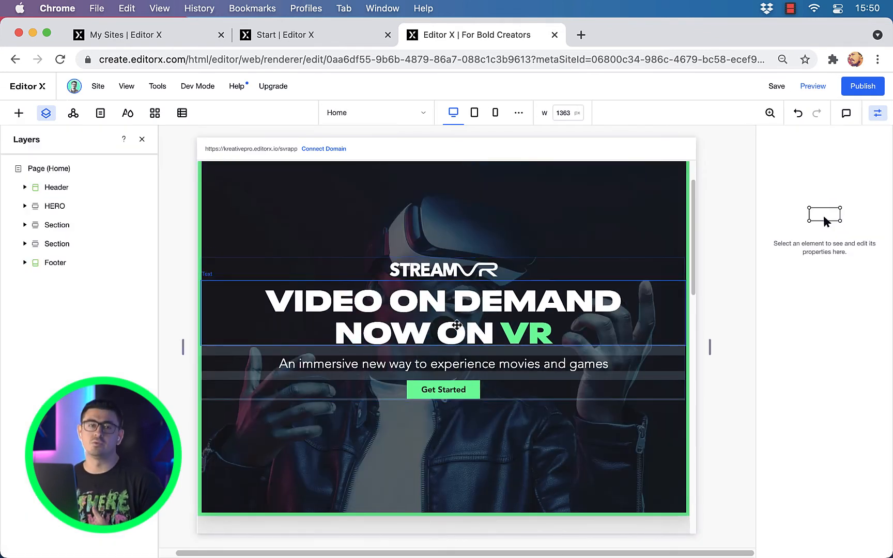
# Apply the Reveal animation to the VideoBox in the HERO section
pyautogui.click(341, 215)
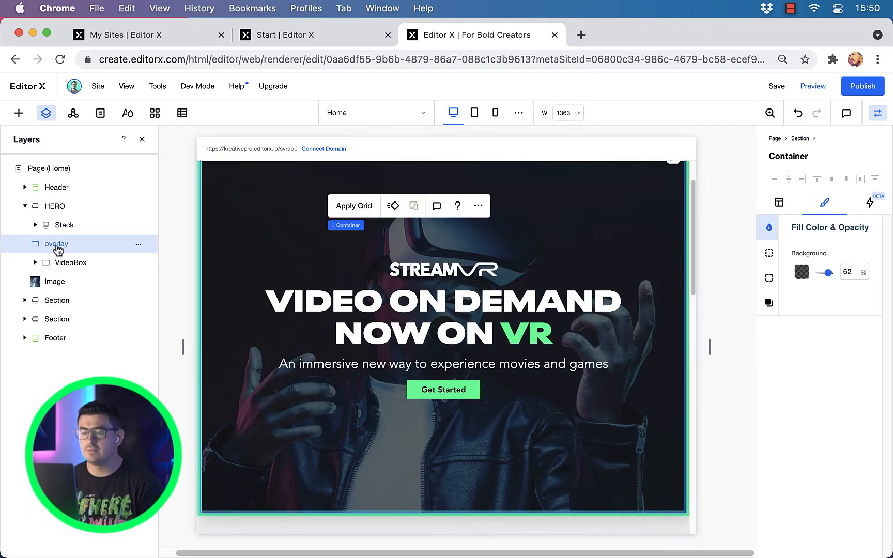
pyautogui.click(68, 263)
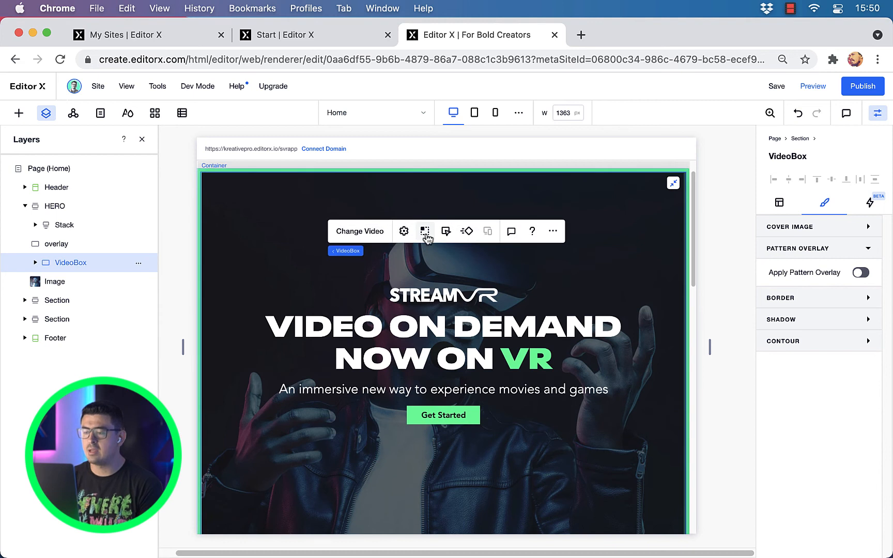
pyautogui.click(467, 232)
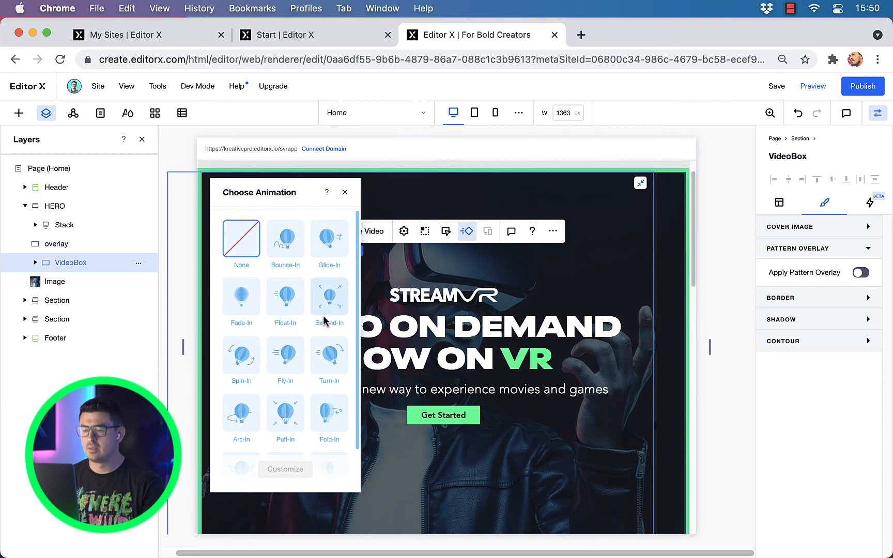
pyautogui.scroll(-2, 287, 364)
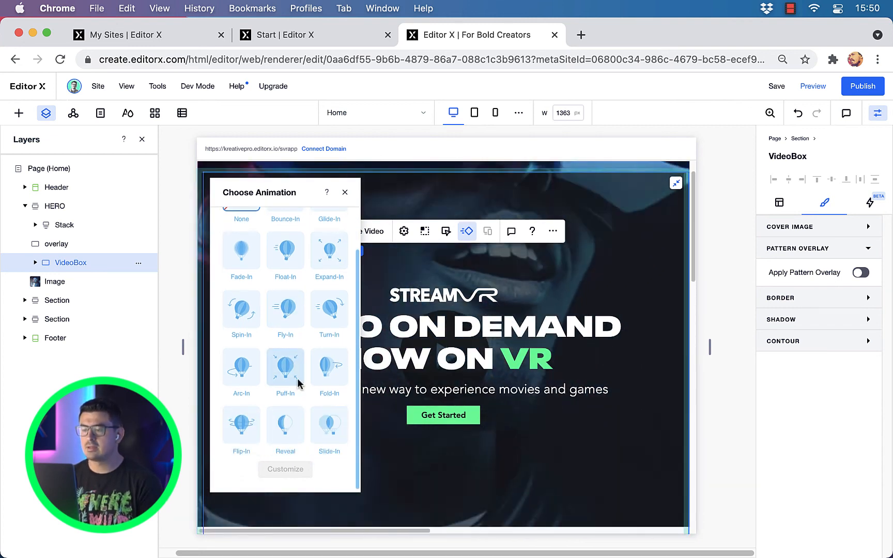
pyautogui.click(288, 427)
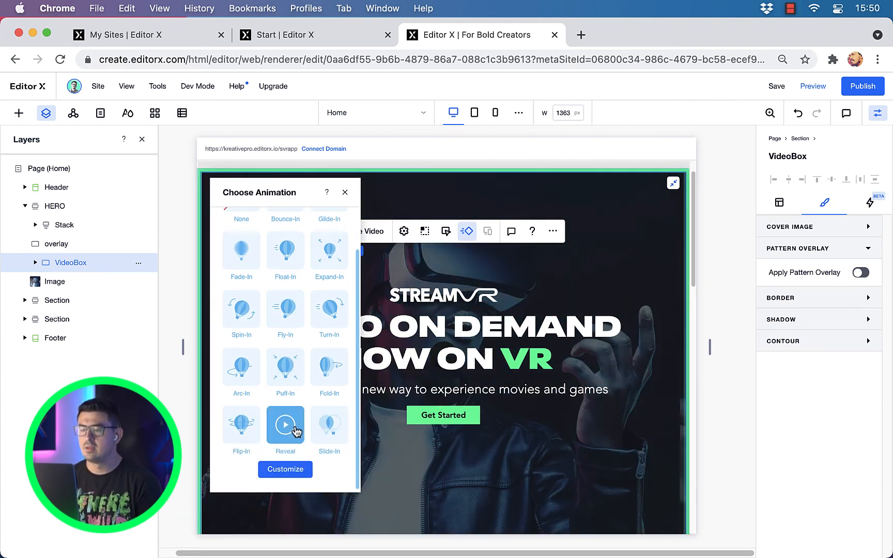
# Customize the VideoBox's Reveal animation to play from the bottom with a 0.8-second duration, and preview the page
pyautogui.click(285, 470)
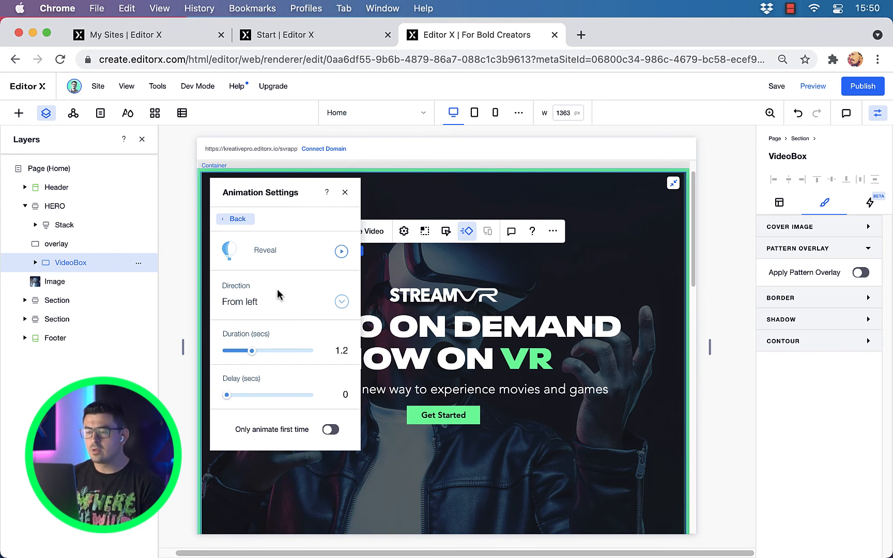
pyautogui.click(341, 251)
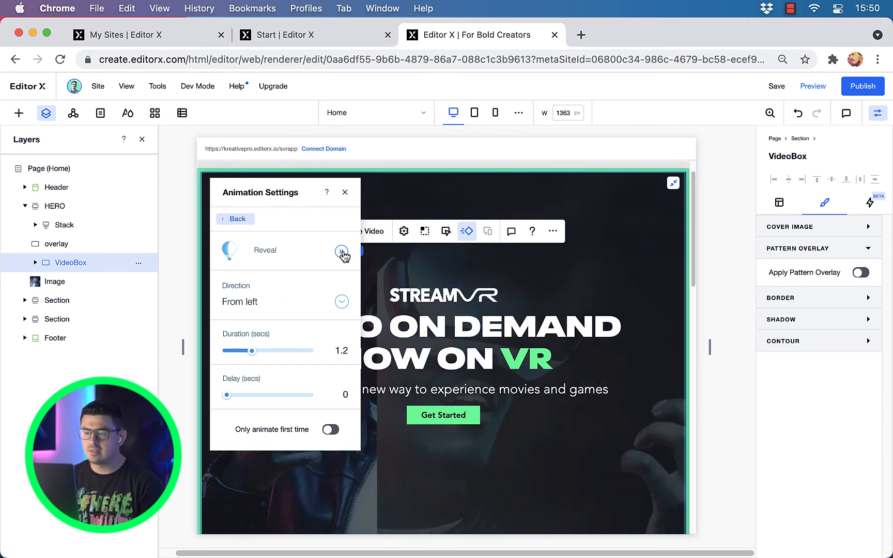
pyautogui.click(341, 302)
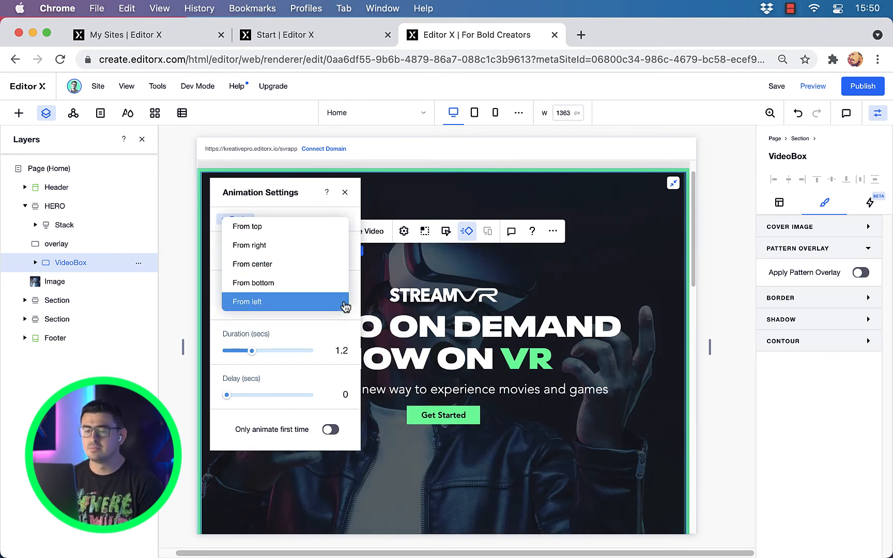
pyautogui.click(269, 289)
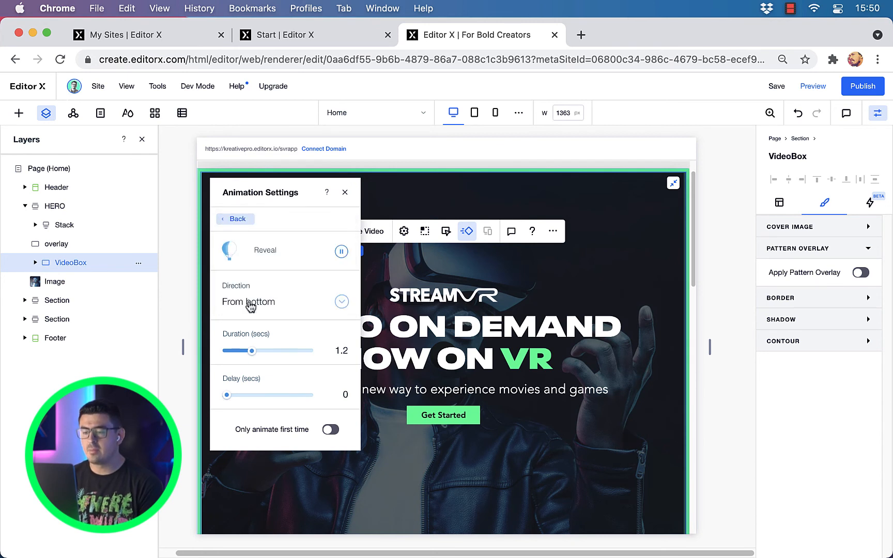
pyautogui.click(340, 351)
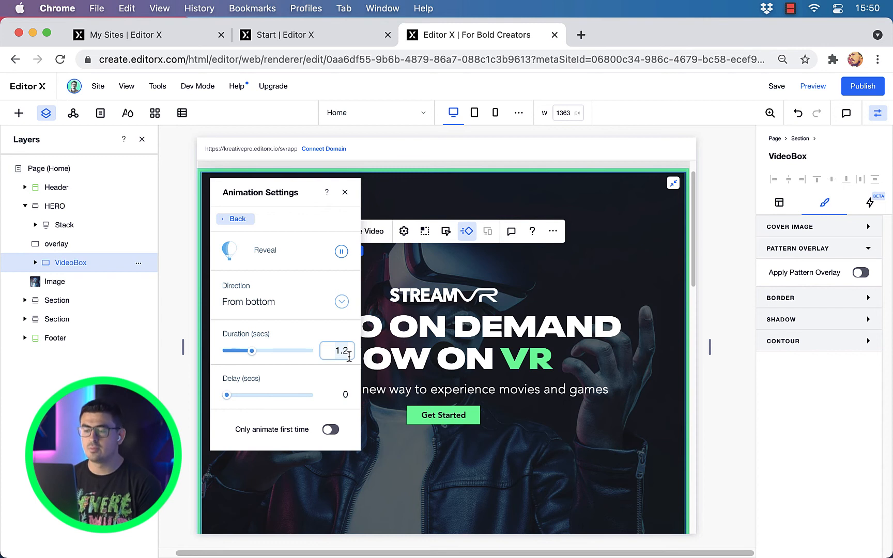
pyautogui.write('.8')
pyautogui.press('Return')
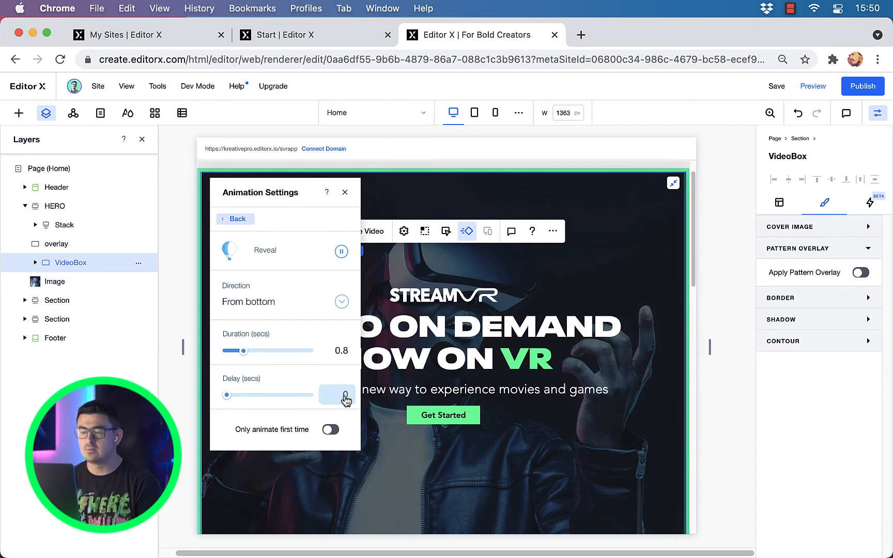
pyautogui.click(813, 86)
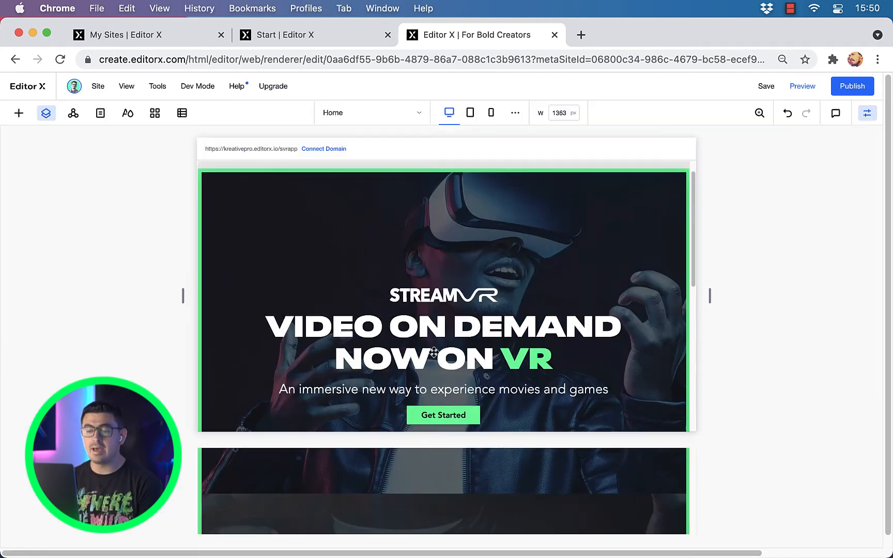
# Set the background Image in the HERO section to not display
pyautogui.click(46, 113)
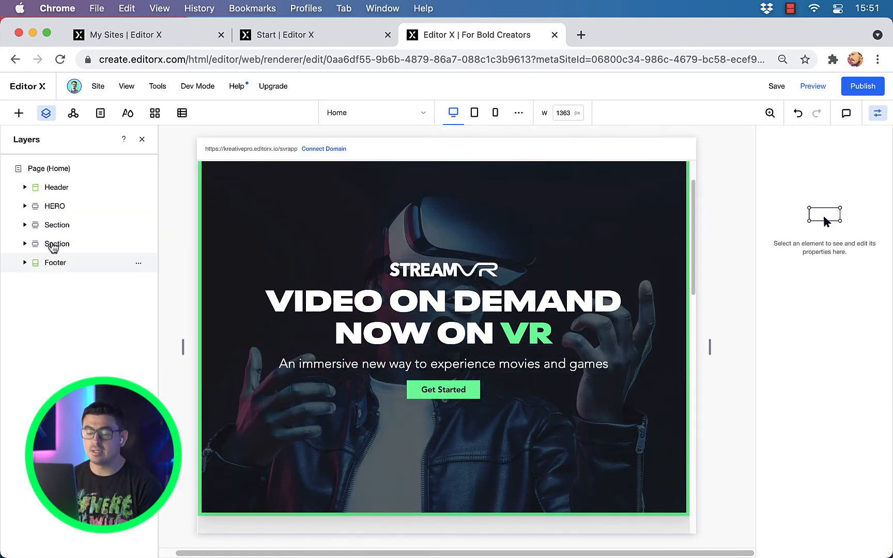
pyautogui.click(24, 206)
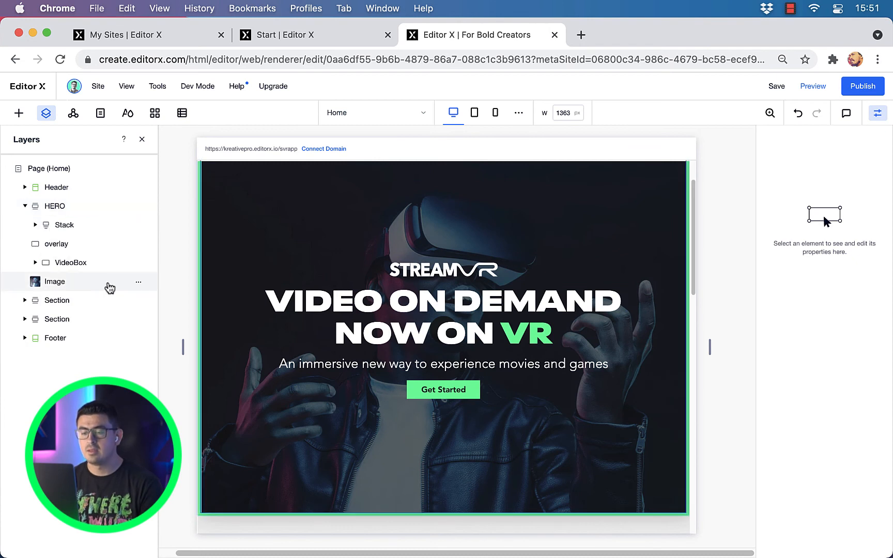
pyautogui.click(145, 285)
pyautogui.click(139, 281)
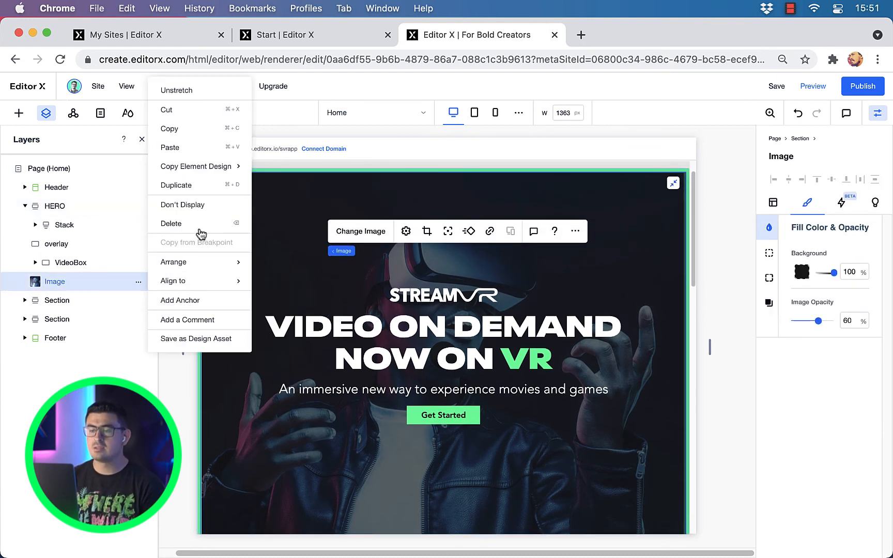
pyautogui.click(199, 204)
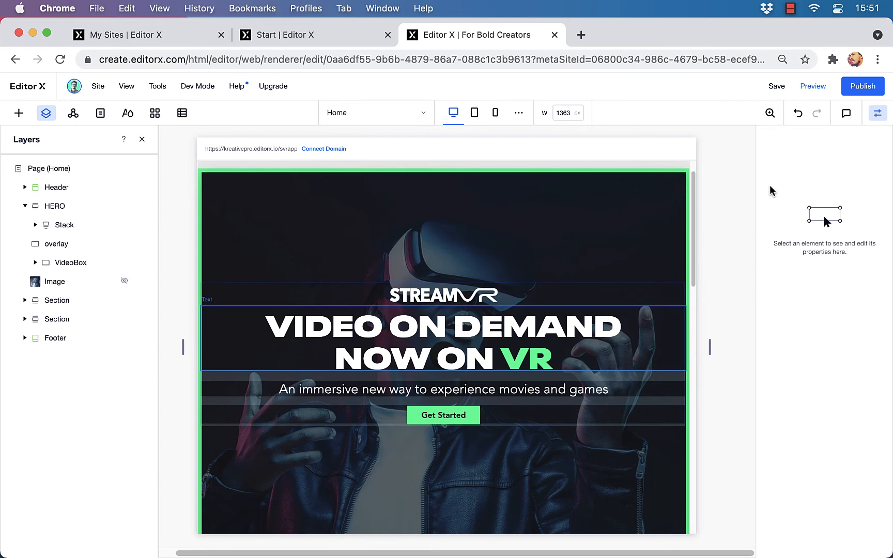
# Preview the hero section's video background and scroll the page to check its reveal animation
pyautogui.click(812, 86)
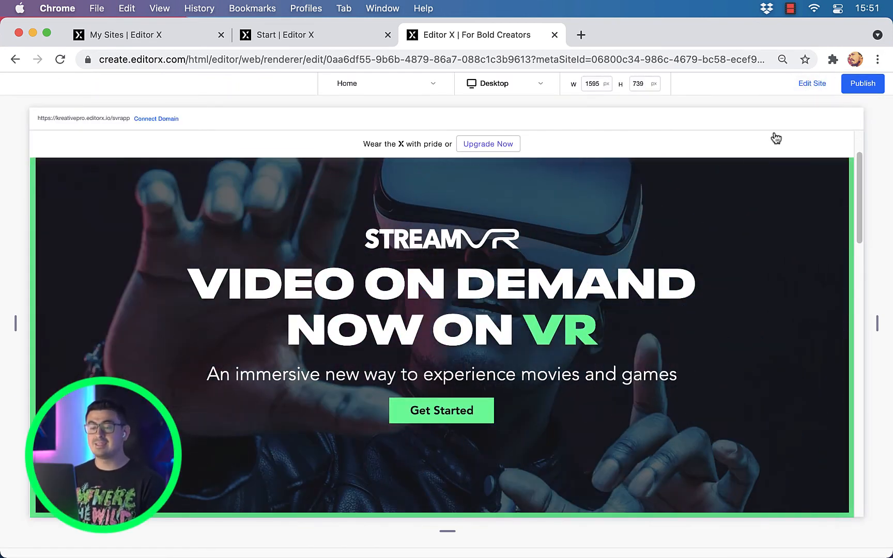
pyautogui.scroll(2, 741, 349)
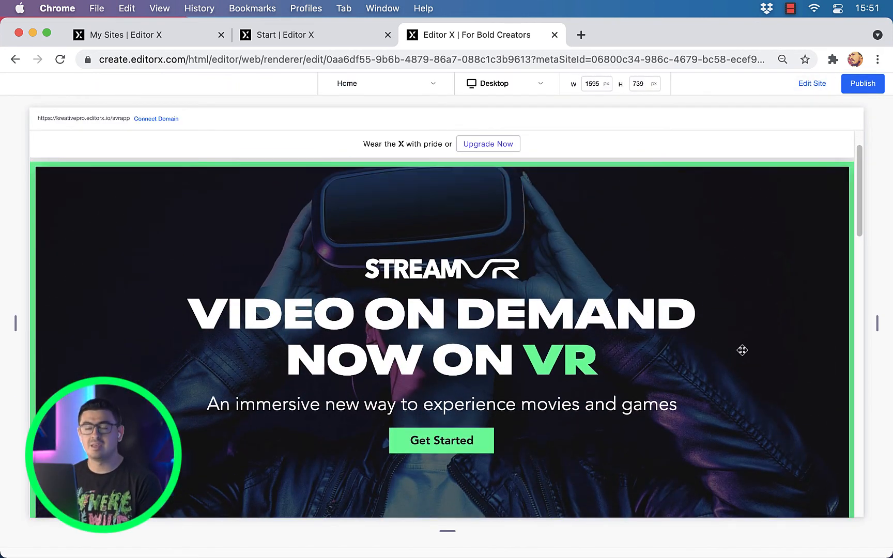
pyautogui.scroll(-4, 692, 310)
pyautogui.scroll(2, 674, 293)
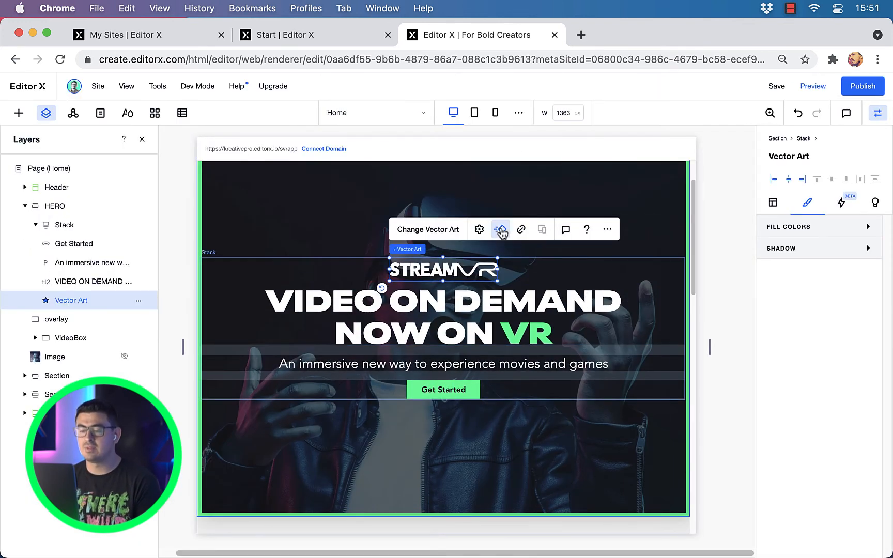
# Apply the Slide-In animation to the StreamVR logo and open its animation settings
pyautogui.click(500, 231)
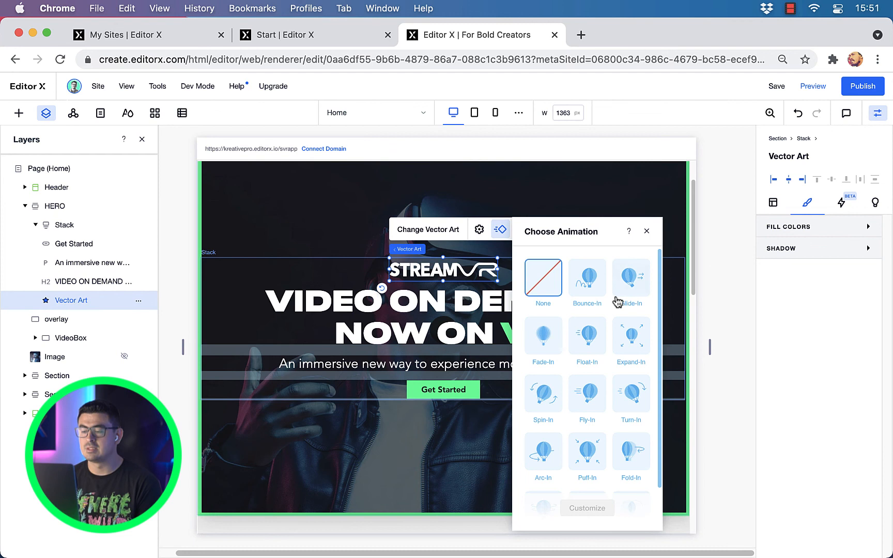
pyautogui.scroll(-2, 630, 413)
pyautogui.click(633, 470)
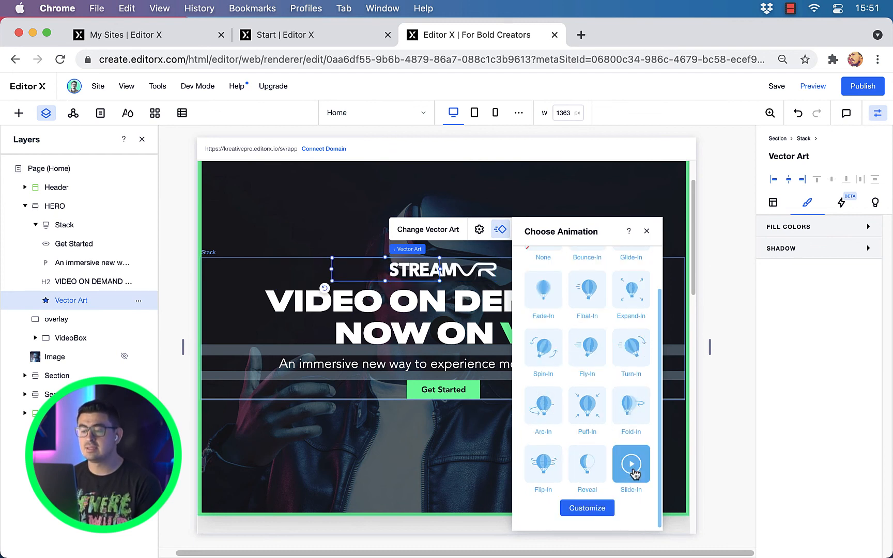
pyautogui.click(597, 508)
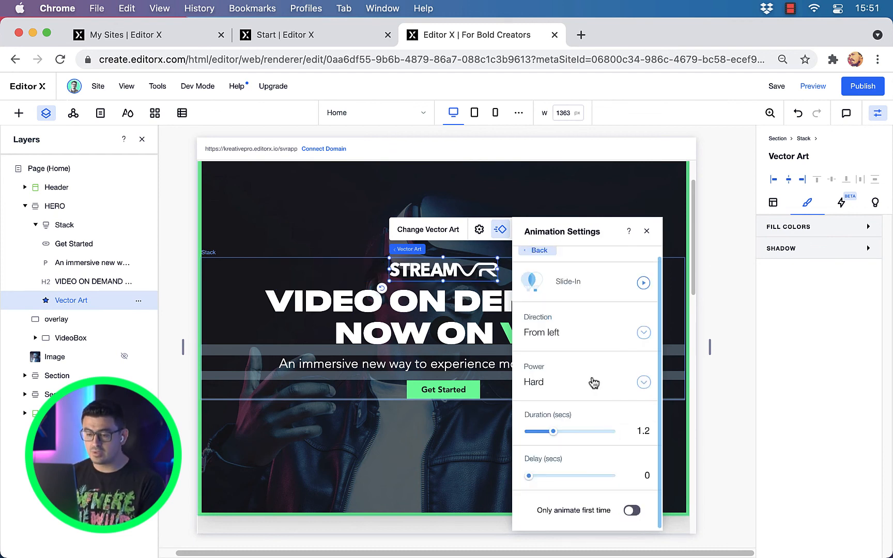
# Set the logo's Slide-In to come from the bottom with a 0.8-second duration and 0.4-second delay, and play it
pyautogui.click(594, 341)
pyautogui.click(585, 311)
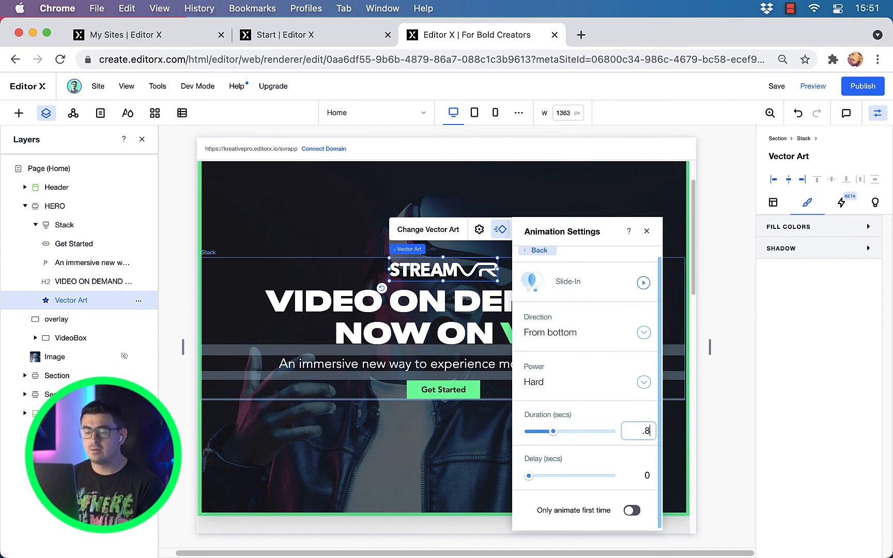
pyautogui.click(646, 475)
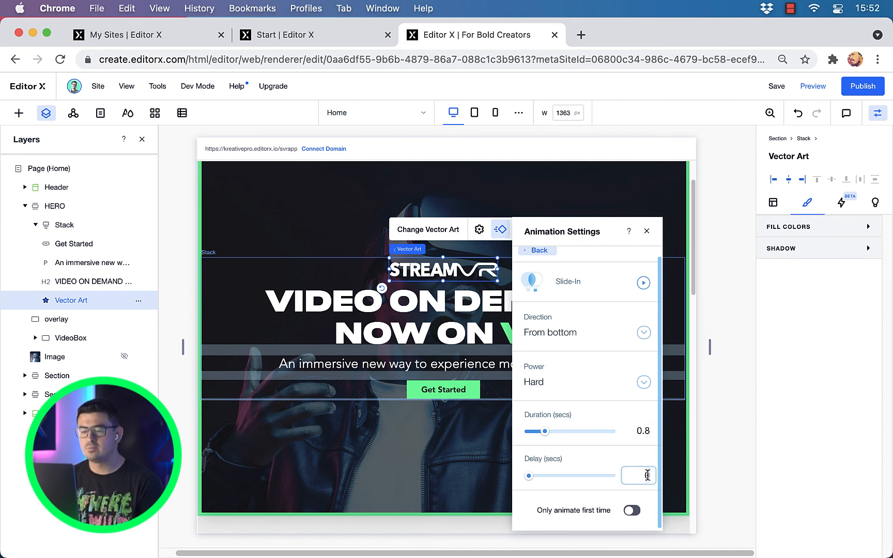
pyautogui.press('Return')
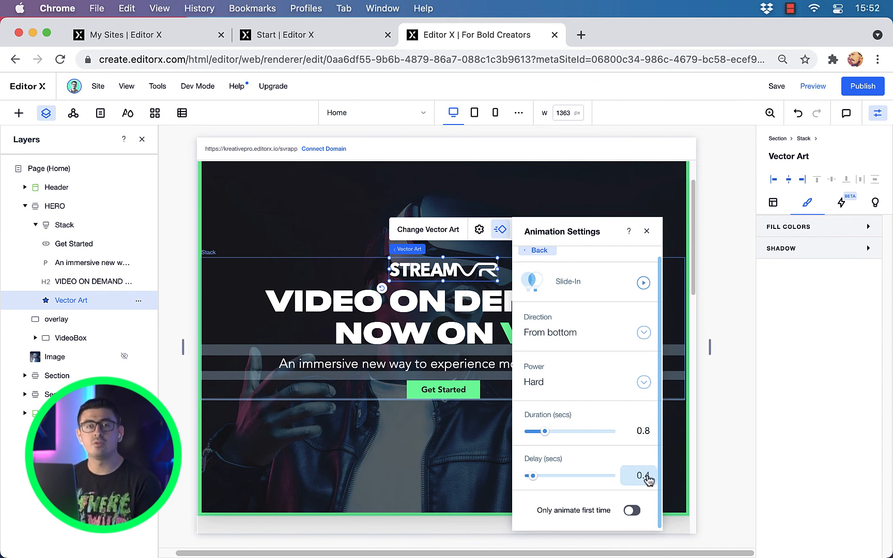
pyautogui.click(643, 284)
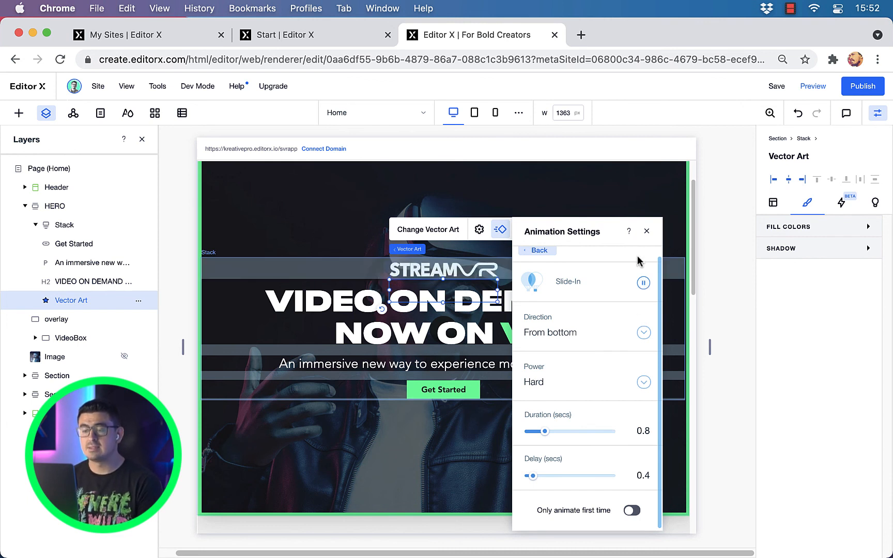
# Apply the Slide-In animation to the "VIDEO ON DEMAND NOW ON VR" heading and open its animation settings
pyautogui.click(356, 306)
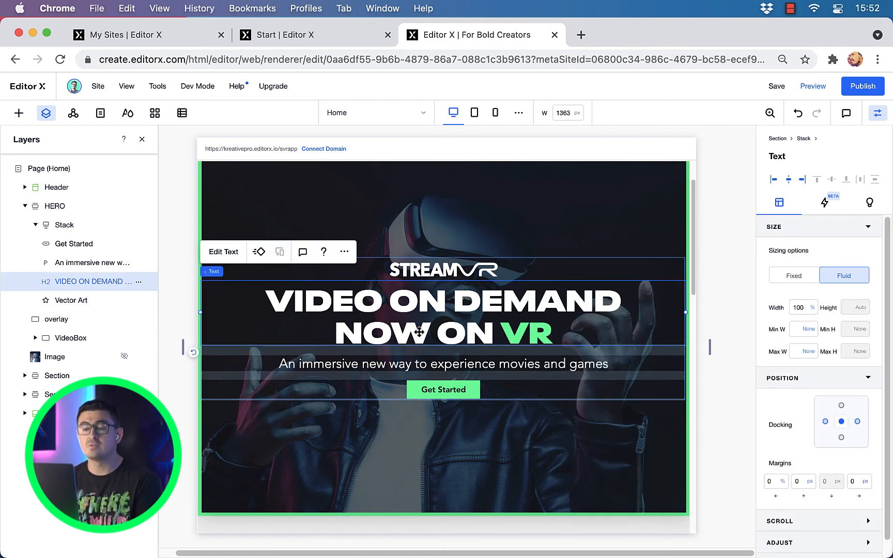
pyautogui.click(267, 260)
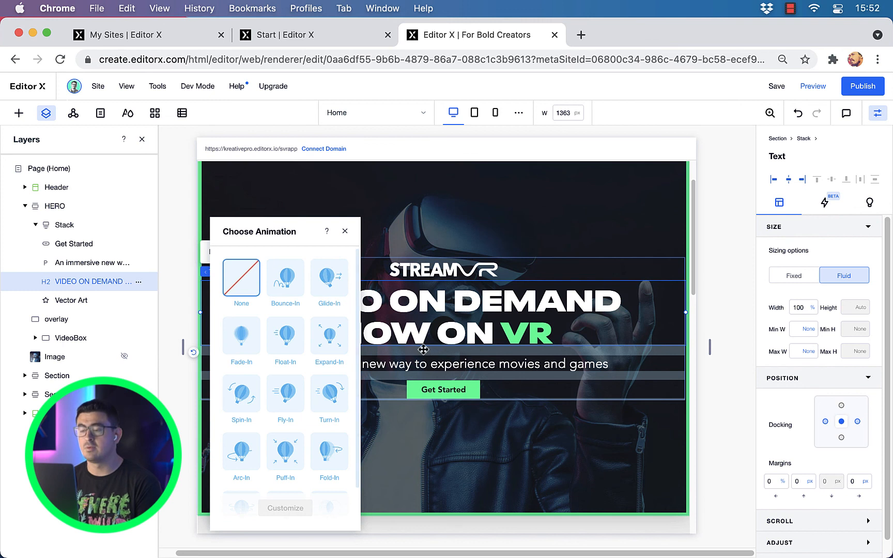
pyautogui.scroll(-2, 354, 418)
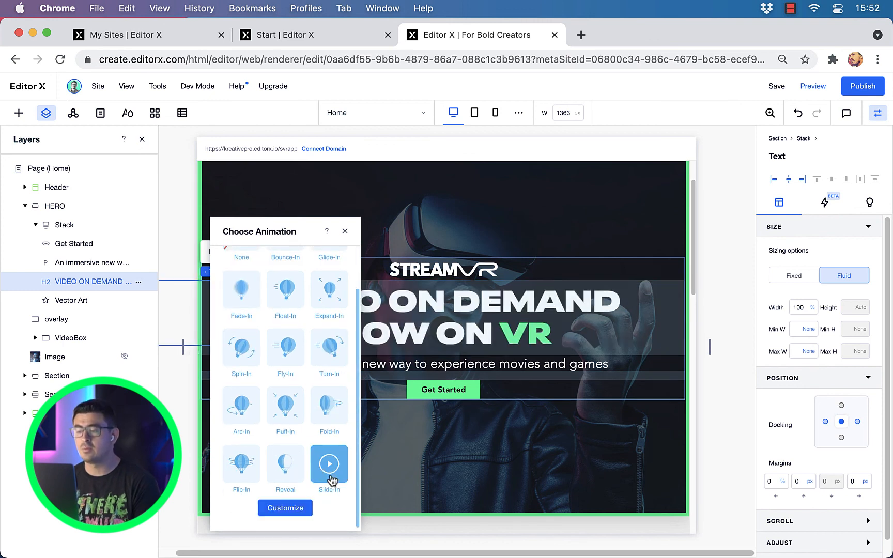
pyautogui.click(288, 508)
# Set the heading's Slide-In to come from the bottom with a 0.8-second duration and 0.6-second delay, and play it
pyautogui.click(325, 344)
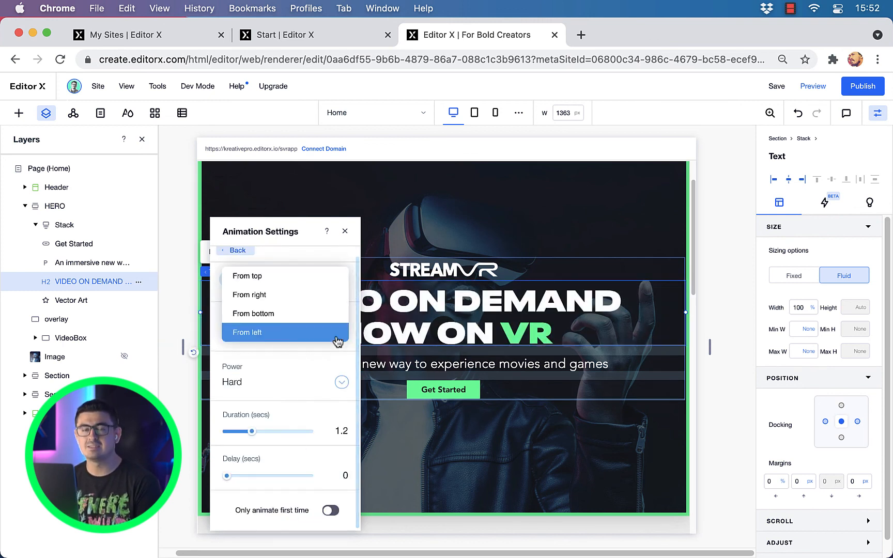
pyautogui.click(277, 313)
pyautogui.click(346, 433)
pyautogui.write('.6')
pyautogui.click(347, 475)
pyautogui.write('.6')
pyautogui.click(342, 284)
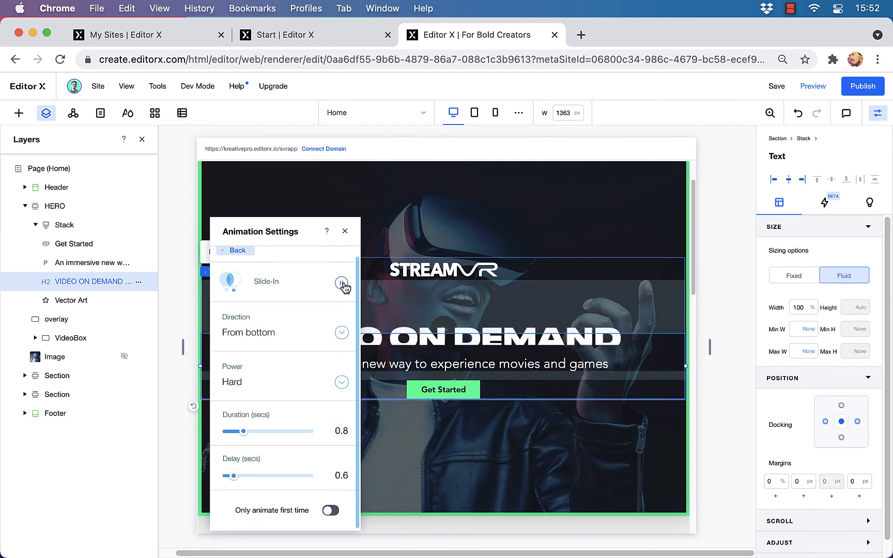
# Add an entrance animation to the tagline text with a 0.6-second duration and a 0.4-second delay
pyautogui.click(395, 363)
pyautogui.click(327, 326)
pyautogui.click(288, 509)
pyautogui.click(341, 431)
pyautogui.write('.6')
pyautogui.click(342, 475)
pyautogui.write('.4')
# Add an entrance animation to the Get Started button, customizing its duration and setting a 1-second delay
pyautogui.click(426, 389)
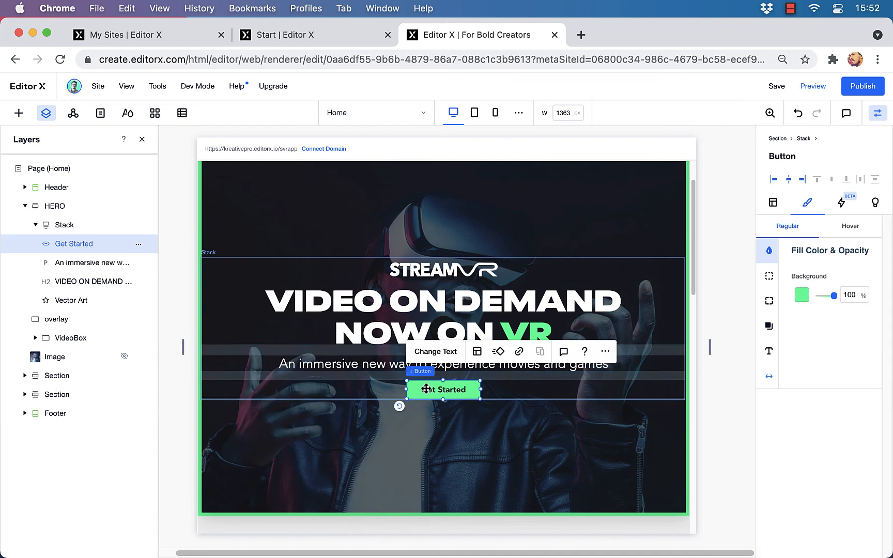
pyautogui.click(498, 352)
pyautogui.click(614, 460)
pyautogui.click(570, 508)
pyautogui.write('6')
pyautogui.press('Tab')
pyautogui.write('1')
pyautogui.press('Escape')
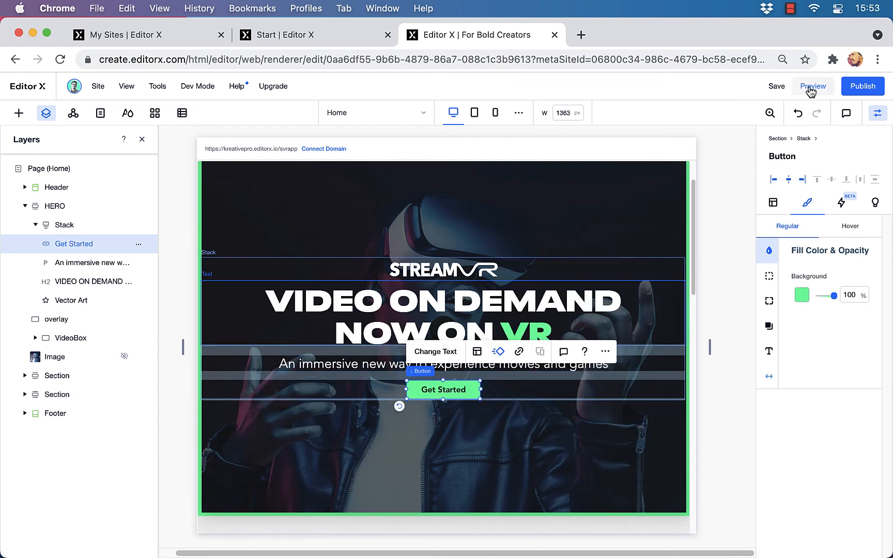